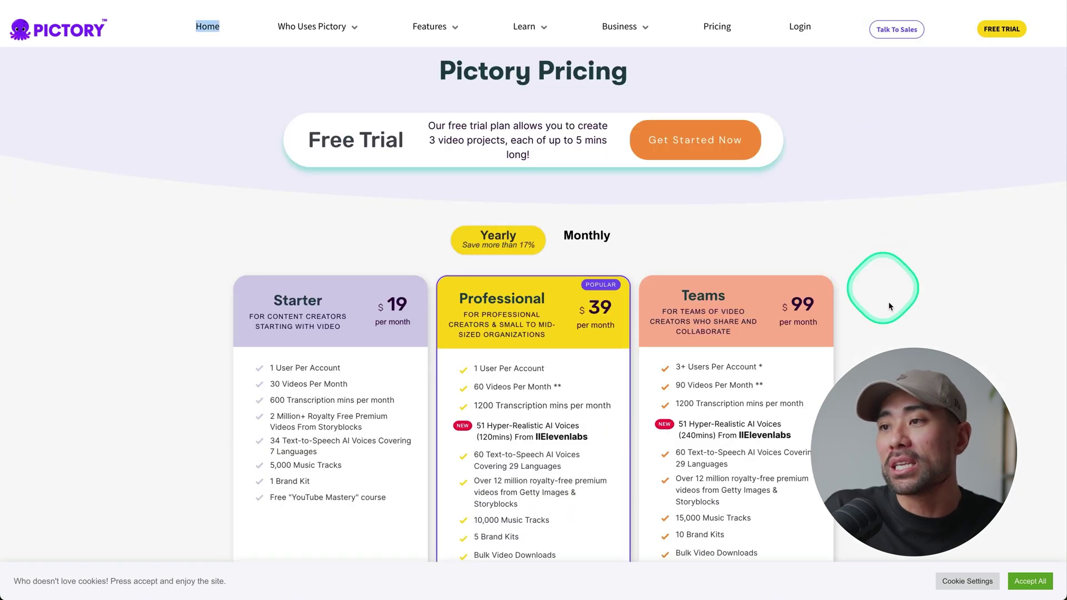
- Scroll down the Pricing page to the Starter, Professional and Teams plan cards
scroll(889, 306, down, 3)
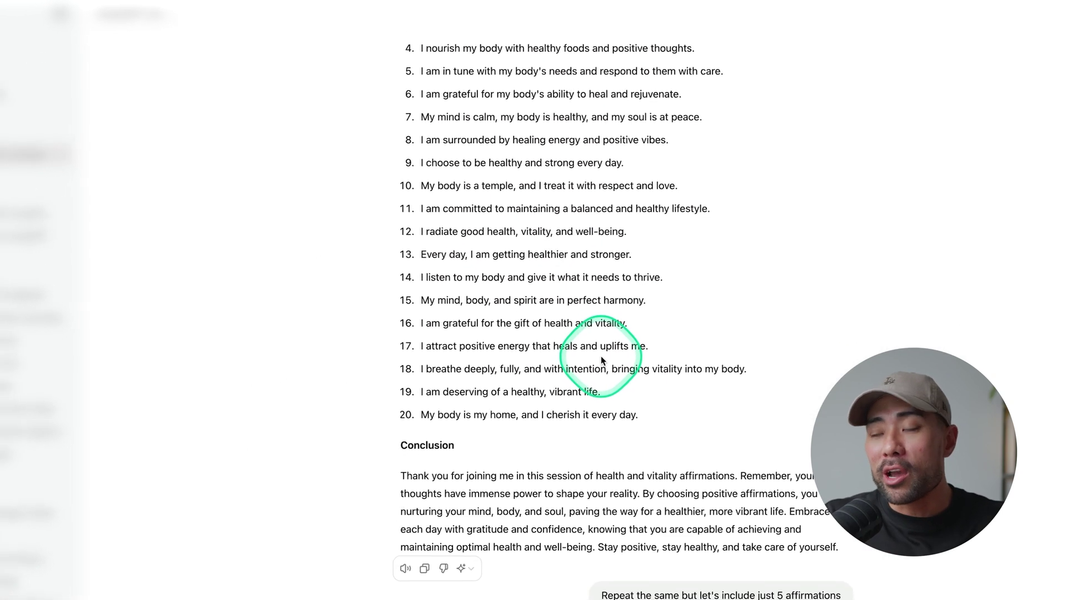
- Scroll through ChatGPT's 20-affirmation reply to the five-affirmation version and select it
scroll(453, 132, up, 2)
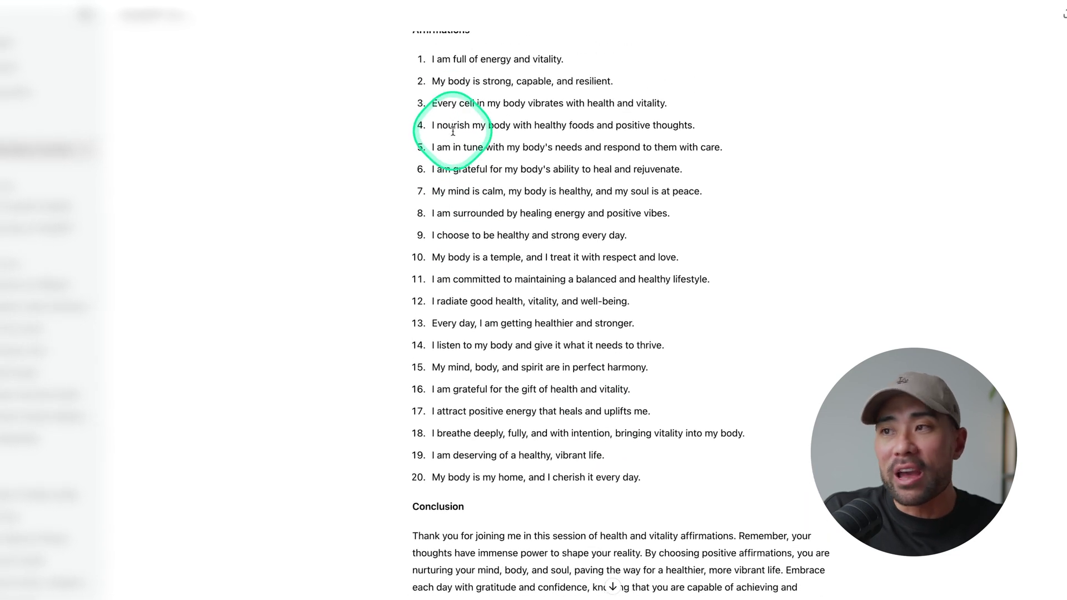
scroll(453, 132, up, 1)
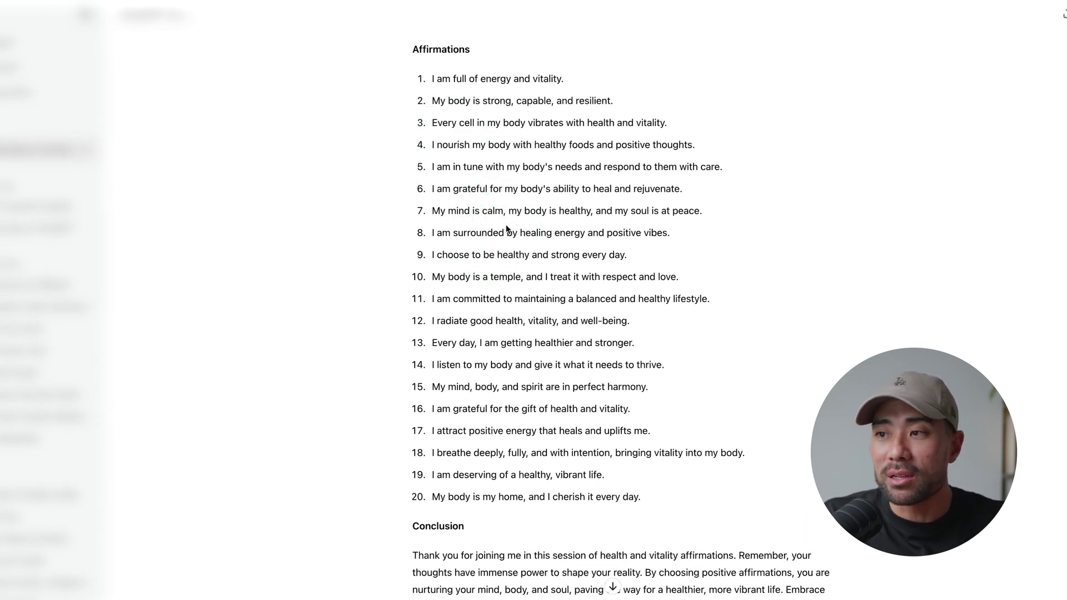
scroll(506, 228, down, 3)
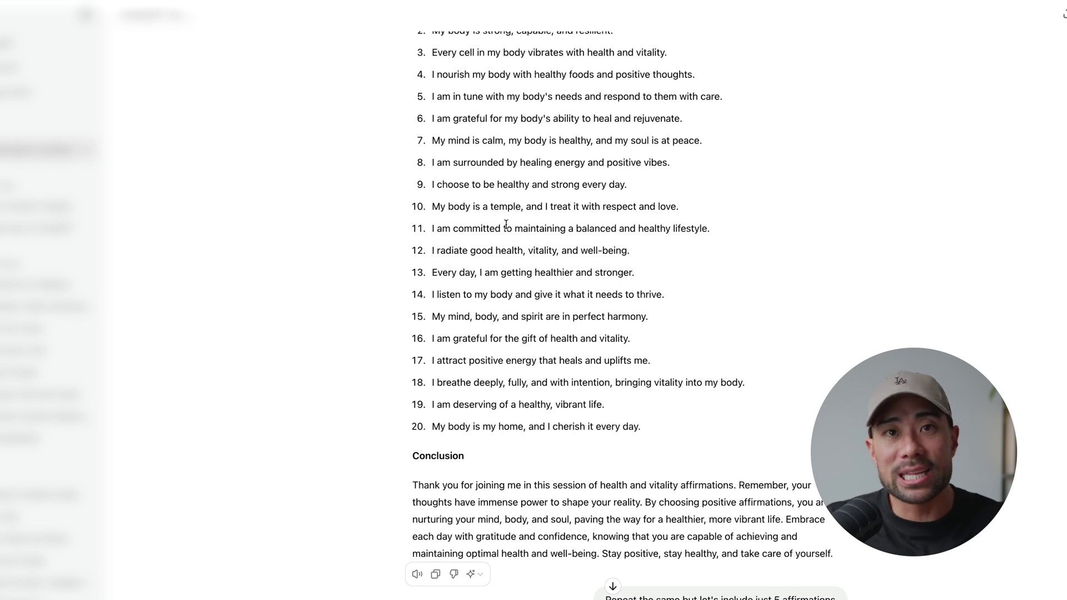
scroll(505, 225, up, 5)
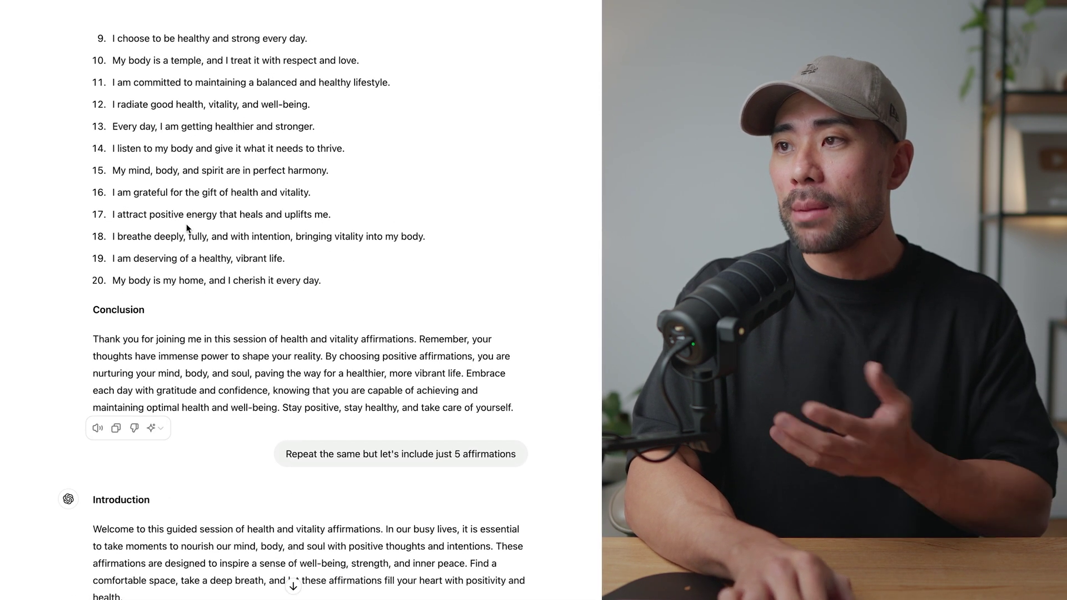
scroll(195, 223, up, 8)
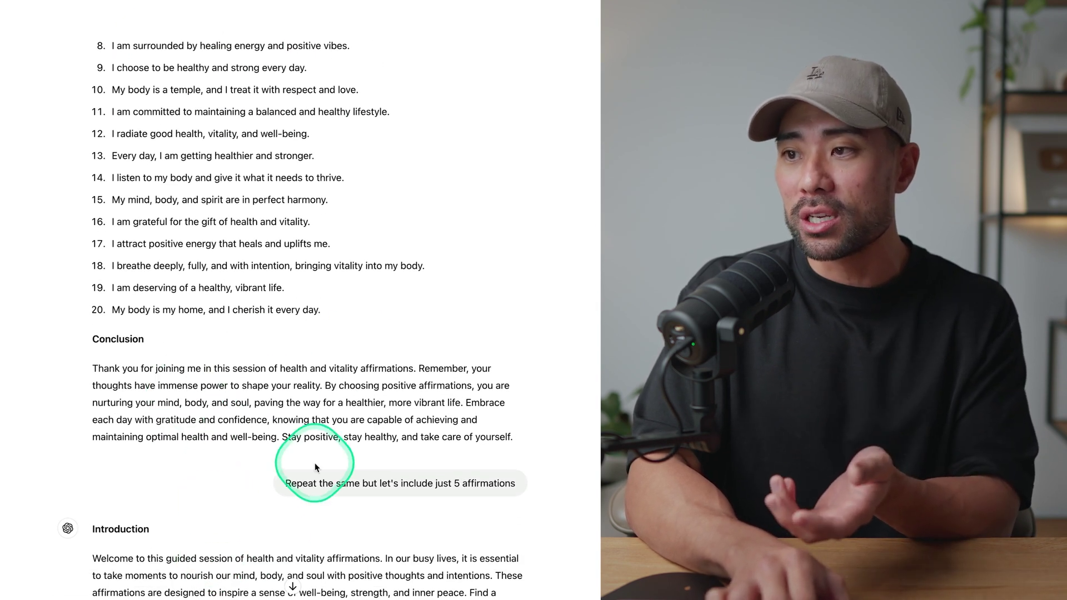
scroll(333, 434, down, 2)
scroll(314, 466, down, 2)
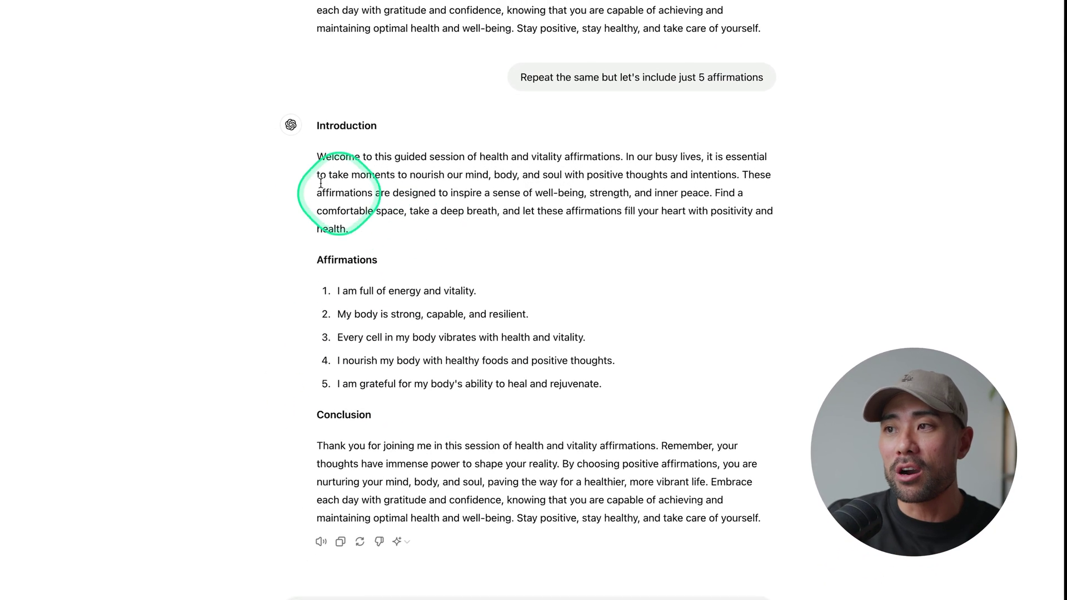
drag(318, 156, 829, 539)
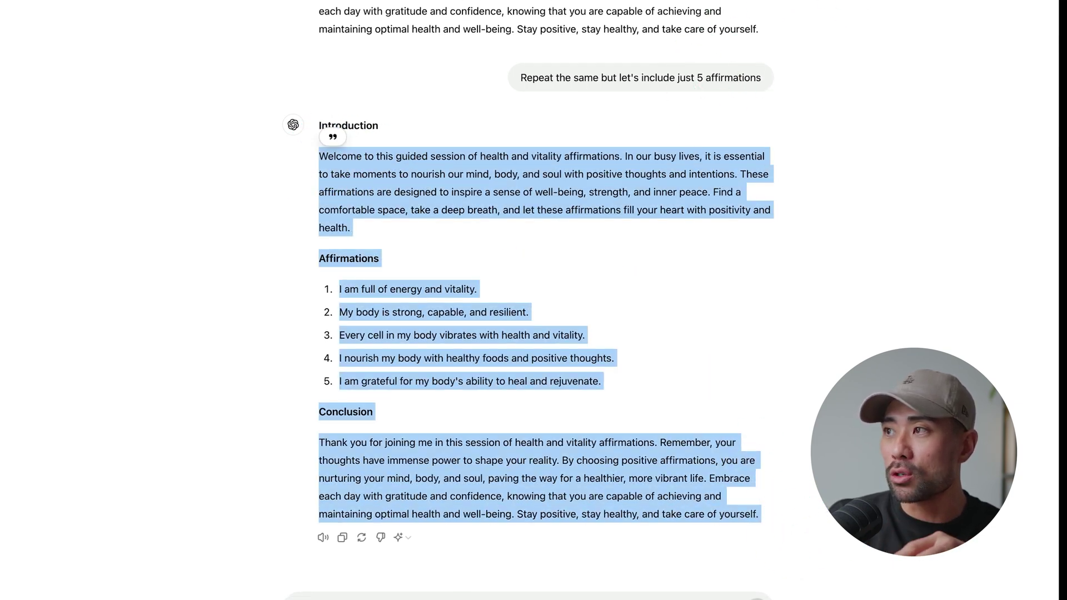
- Redo the selection in the five-affirmation reply, starting from the introduction paragraph
click(422, 208)
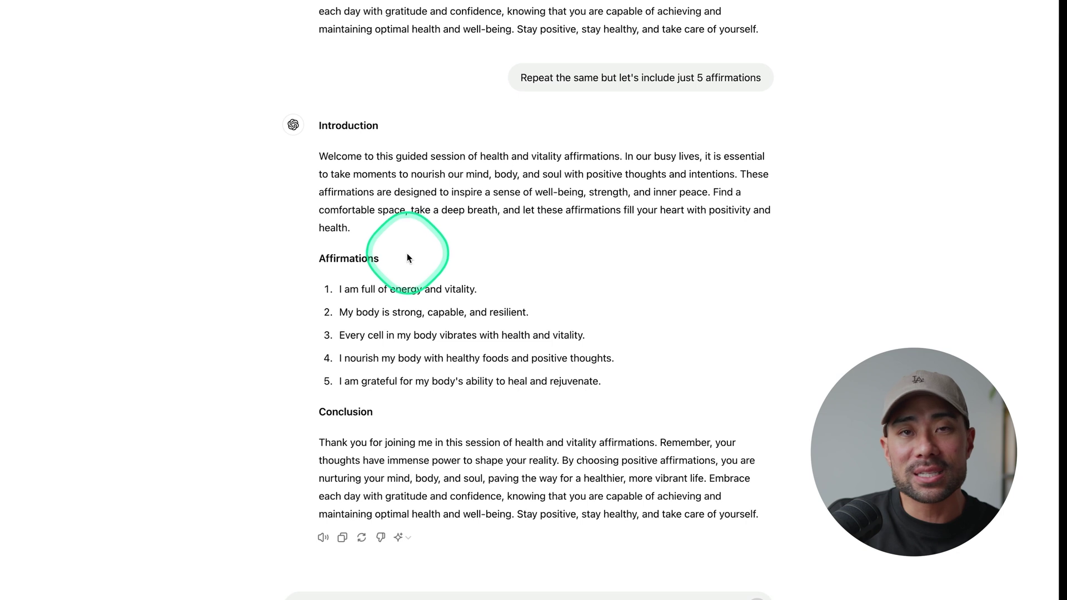
drag(407, 258, 325, 253)
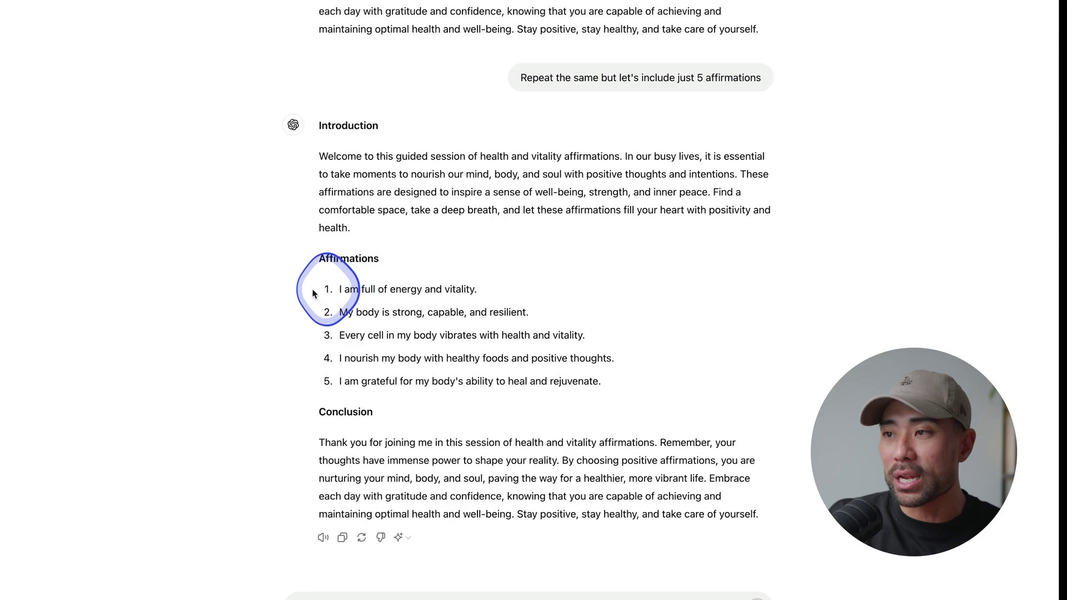
drag(313, 293, 296, 298)
click(632, 158)
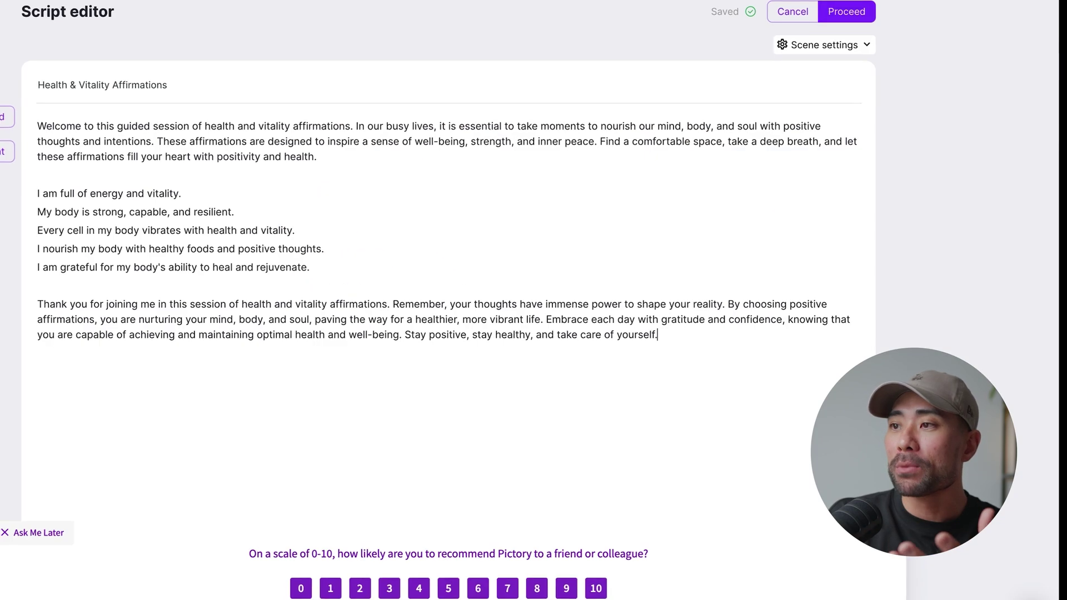
- Focus the pasted script, dismiss the recommendation survey and check the scene generation settings
click(674, 200)
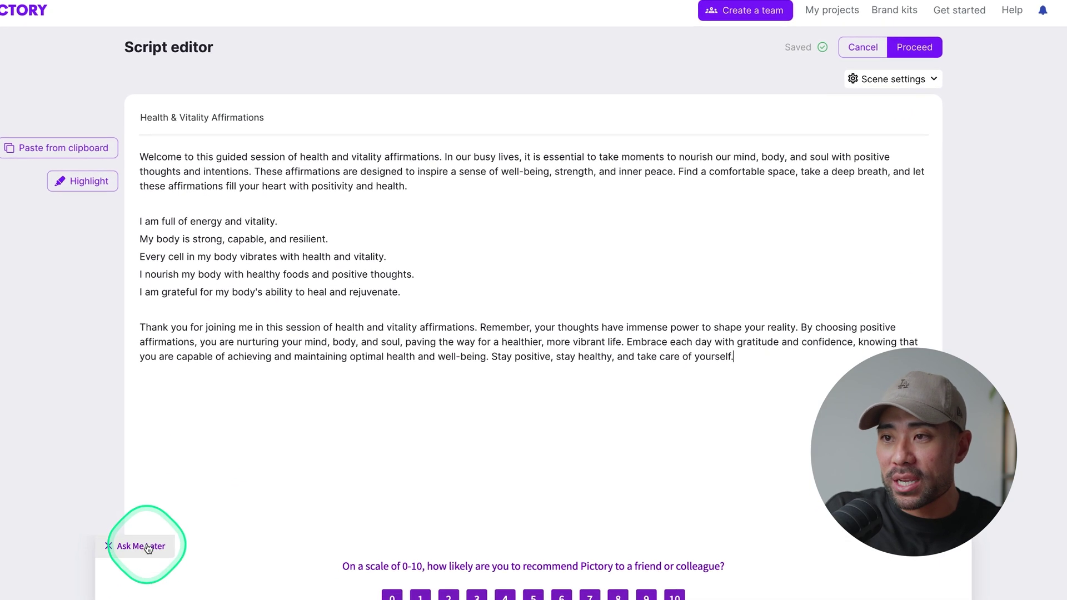
click(147, 546)
click(902, 79)
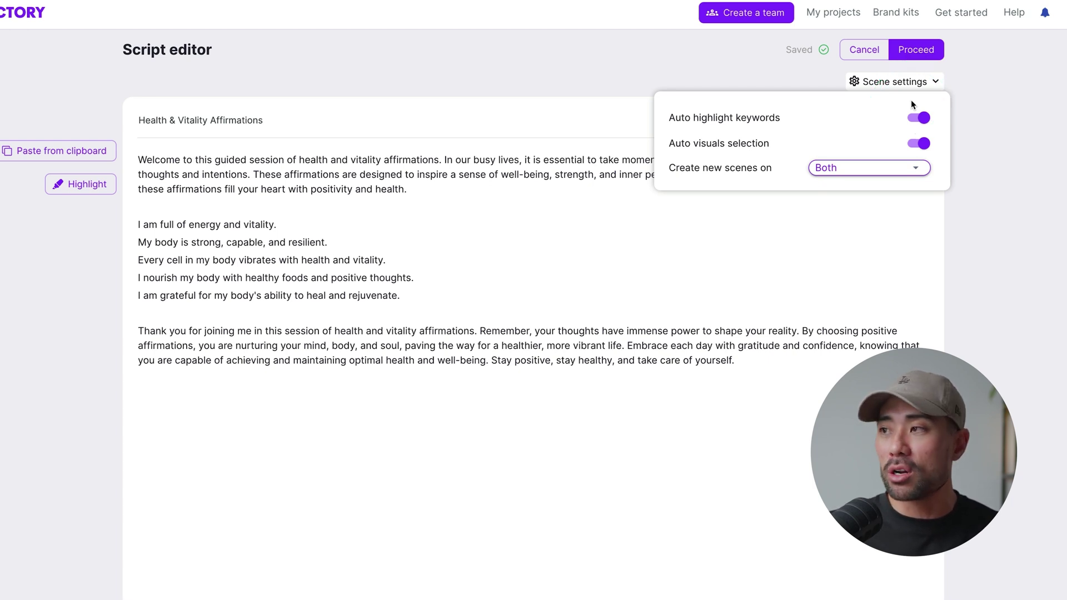
click(1011, 121)
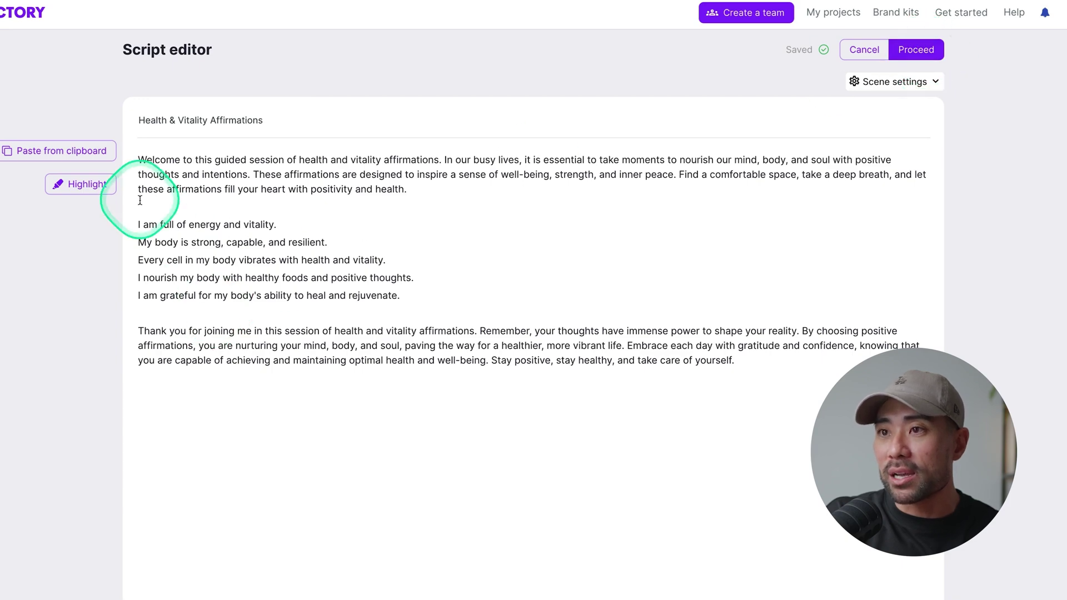
- Try highlighting words in the opening sentence, then proceed to building scenes
mouse_move(145, 160)
mouse_down()
mouse_move(306, 158)
mouse_move(277, 187)
mouse_move(290, 187)
mouse_up()
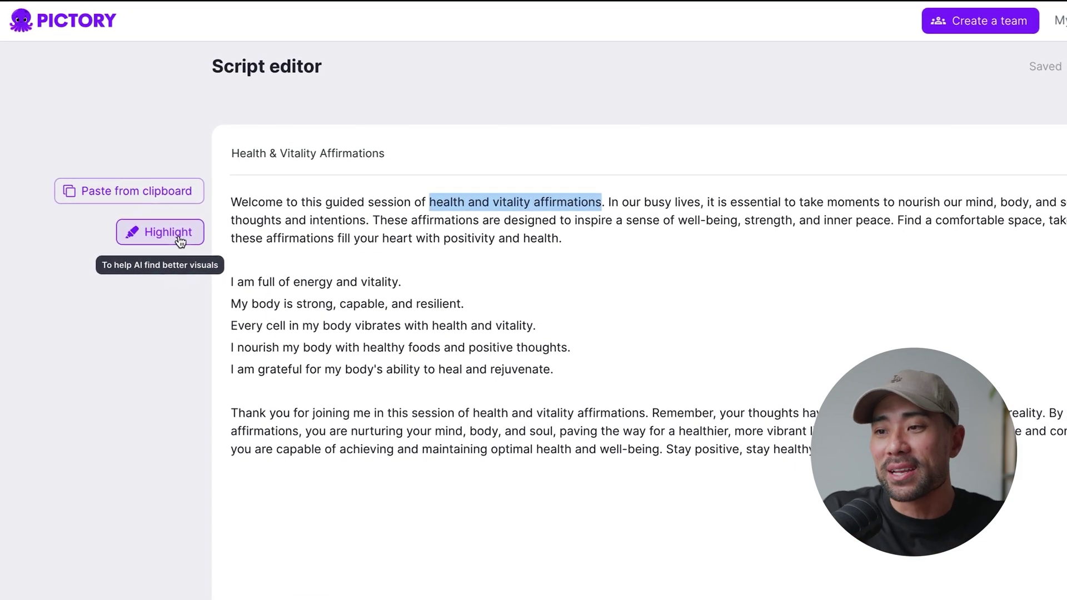
click(614, 392)
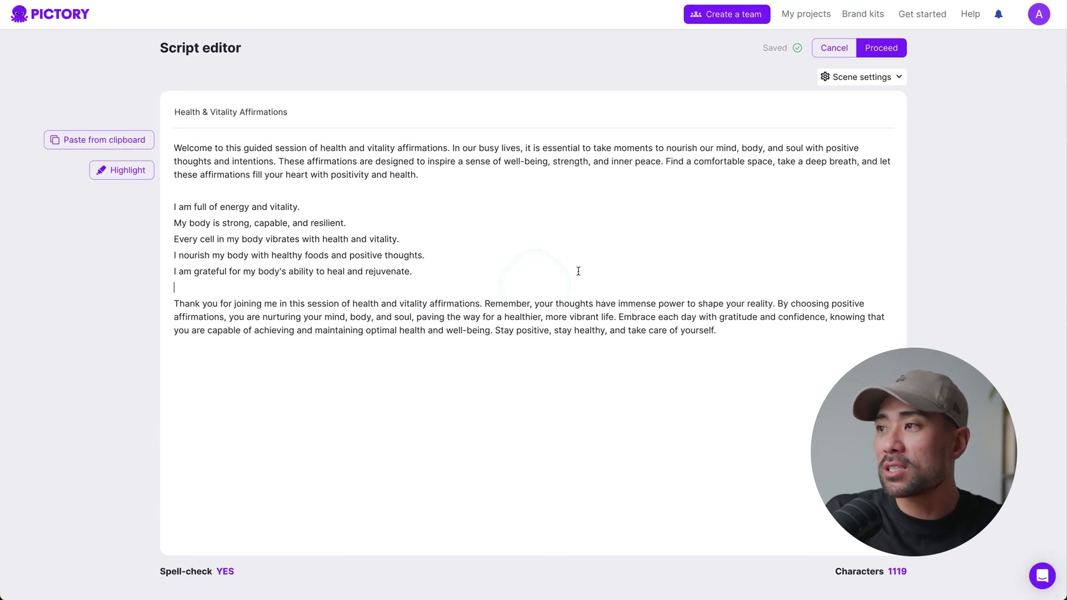
click(881, 48)
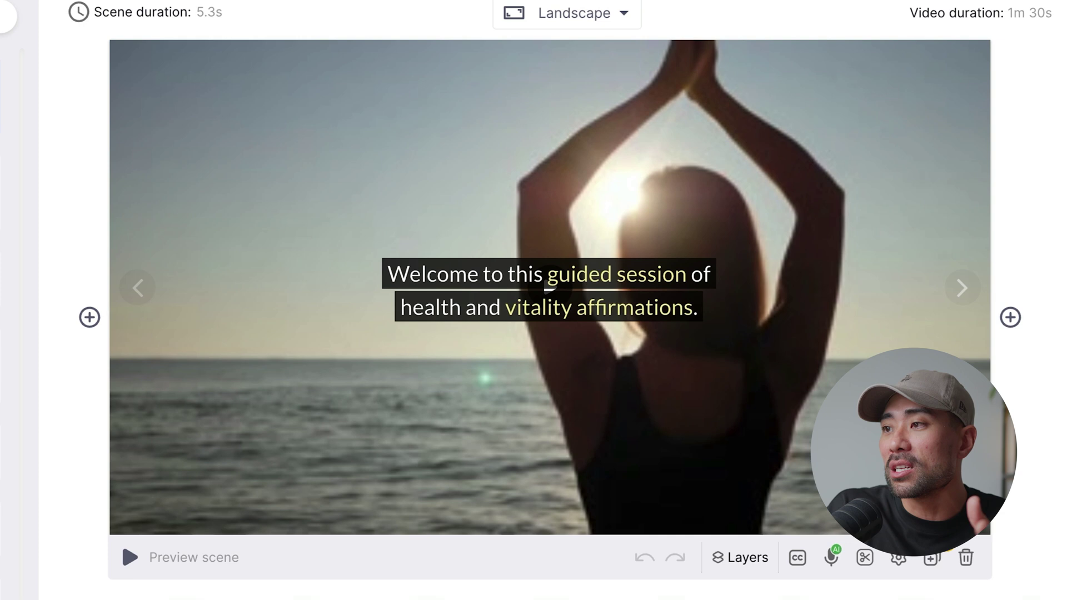
click(563, 274)
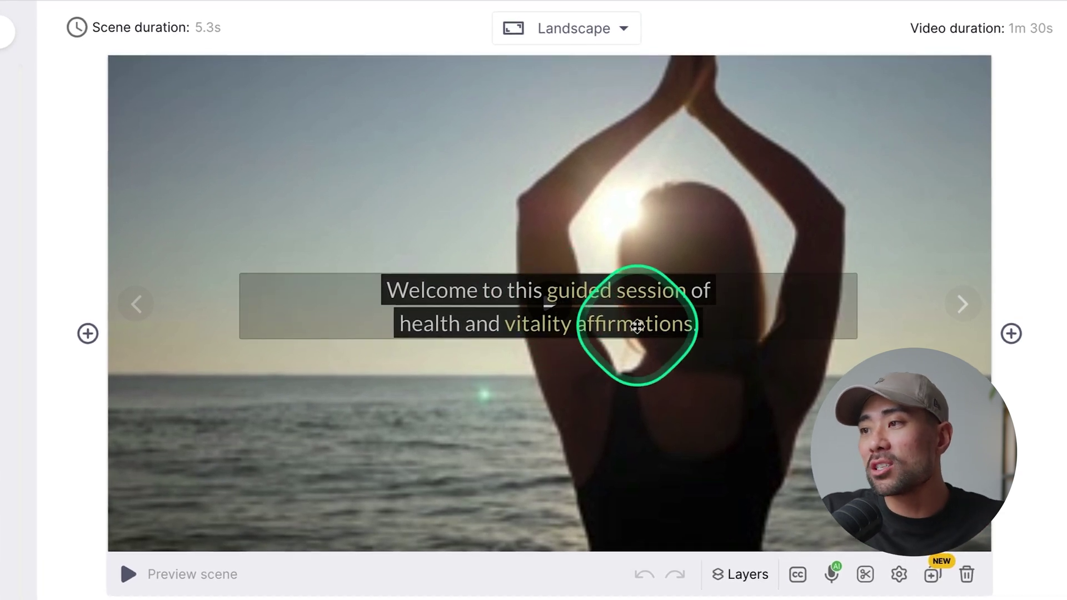
click(492, 357)
click(573, 330)
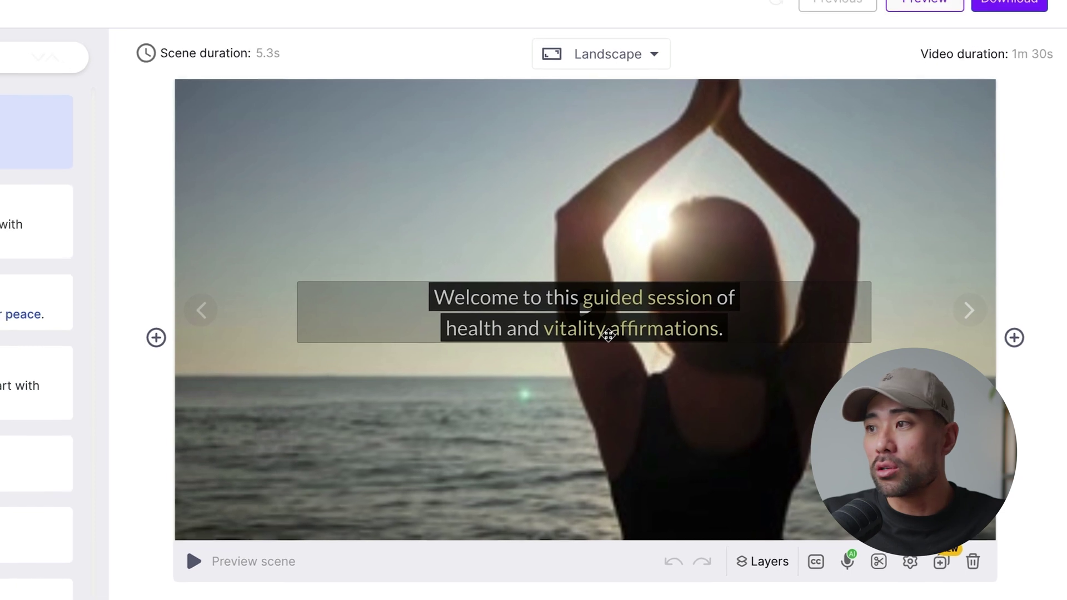
click(624, 333)
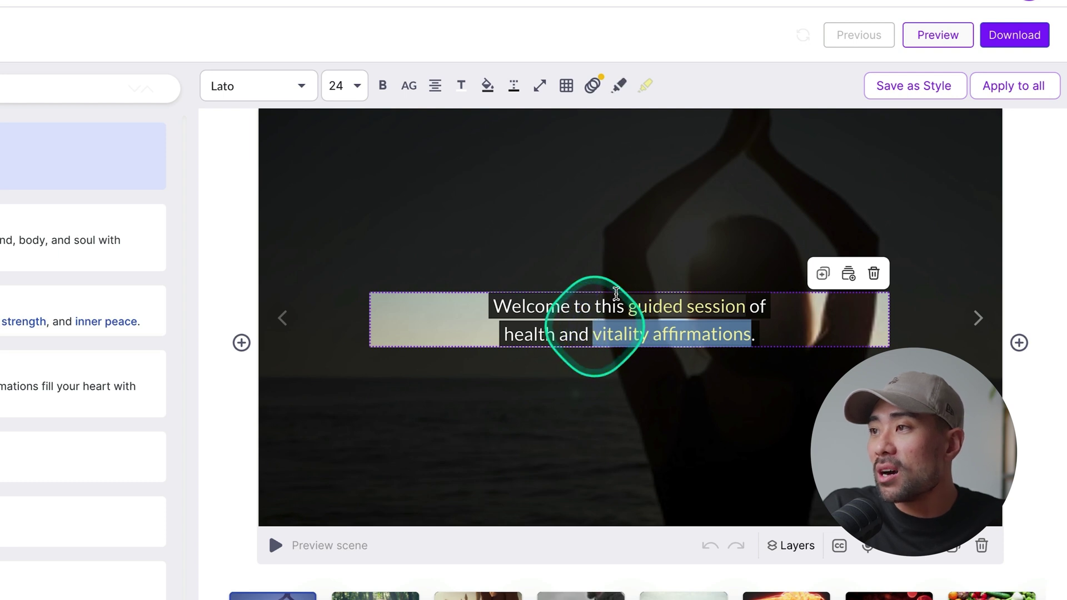
click(645, 88)
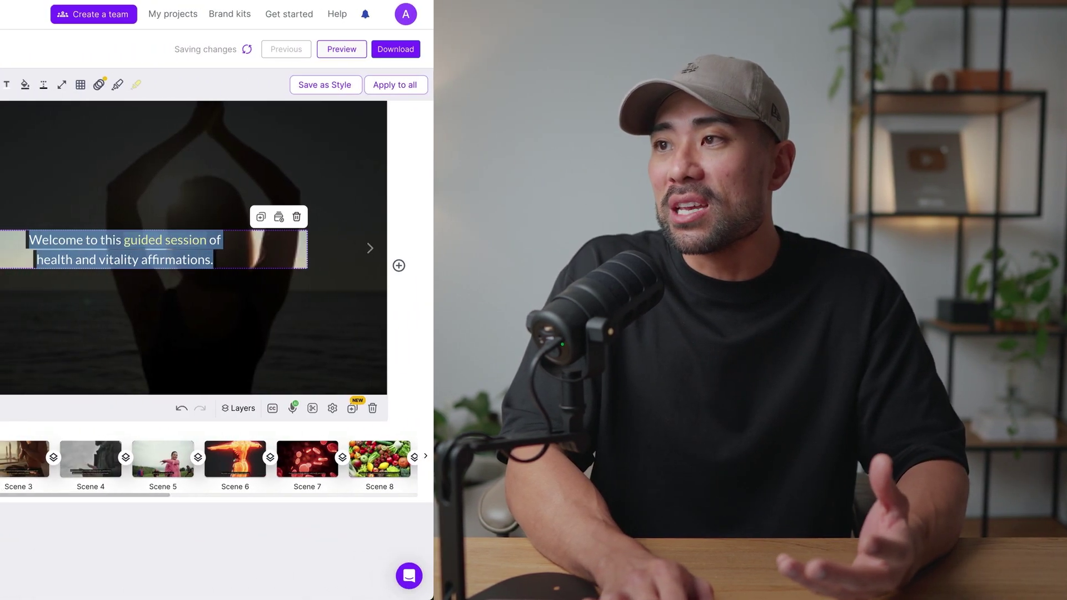
click(80, 88)
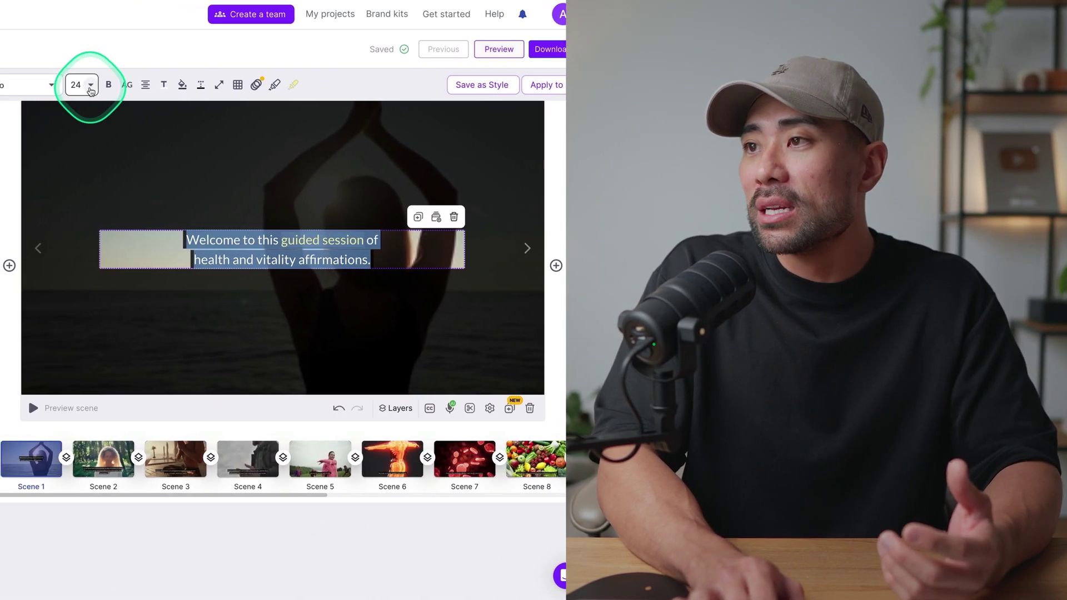
click(91, 91)
scroll(83, 306, down, 2)
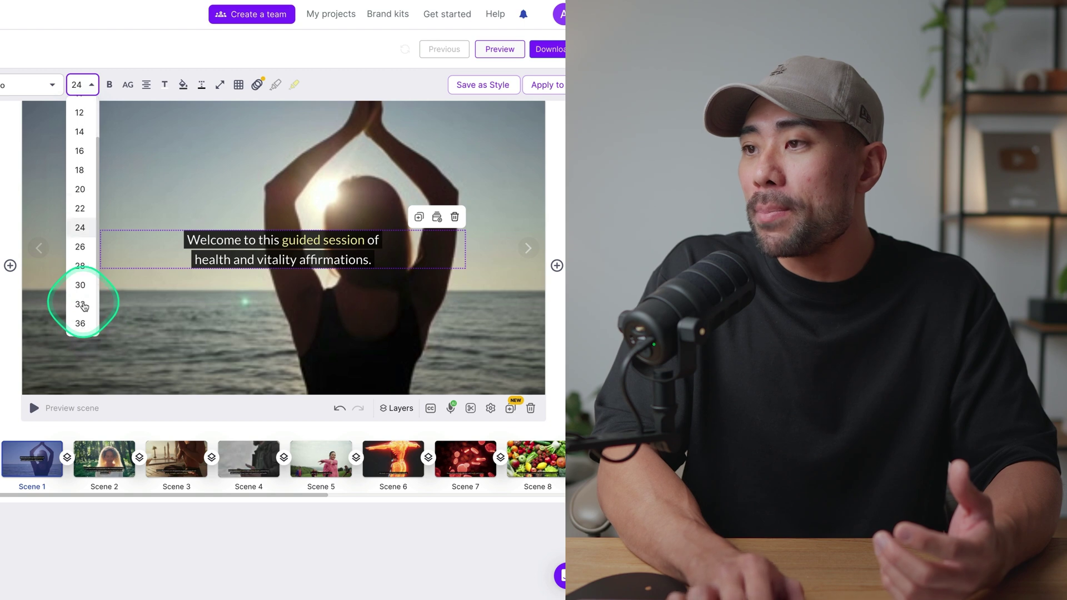
scroll(83, 305, down, 3)
click(80, 283)
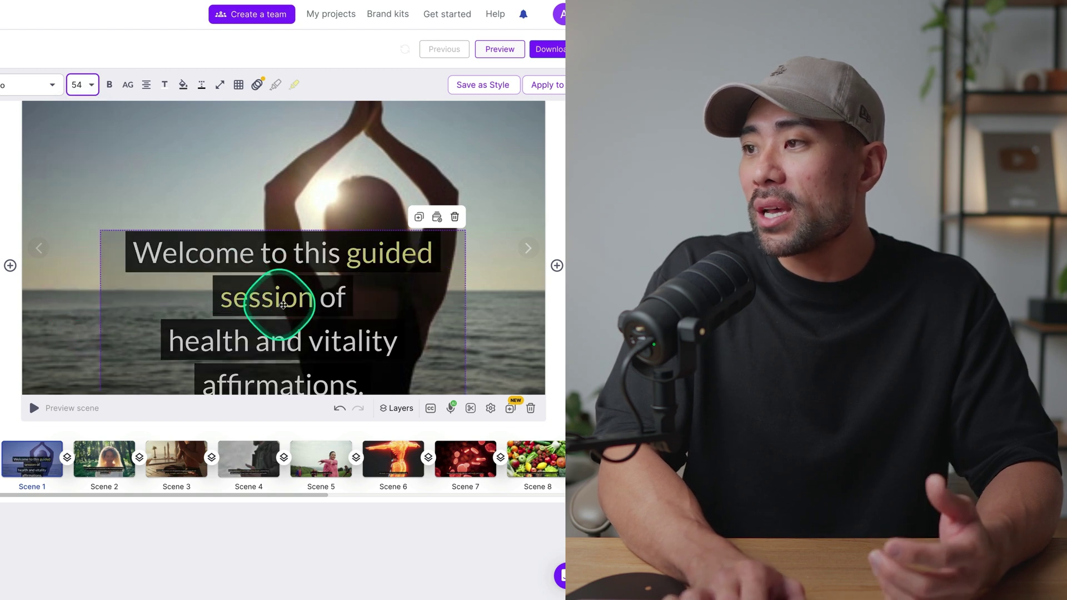
click(306, 225)
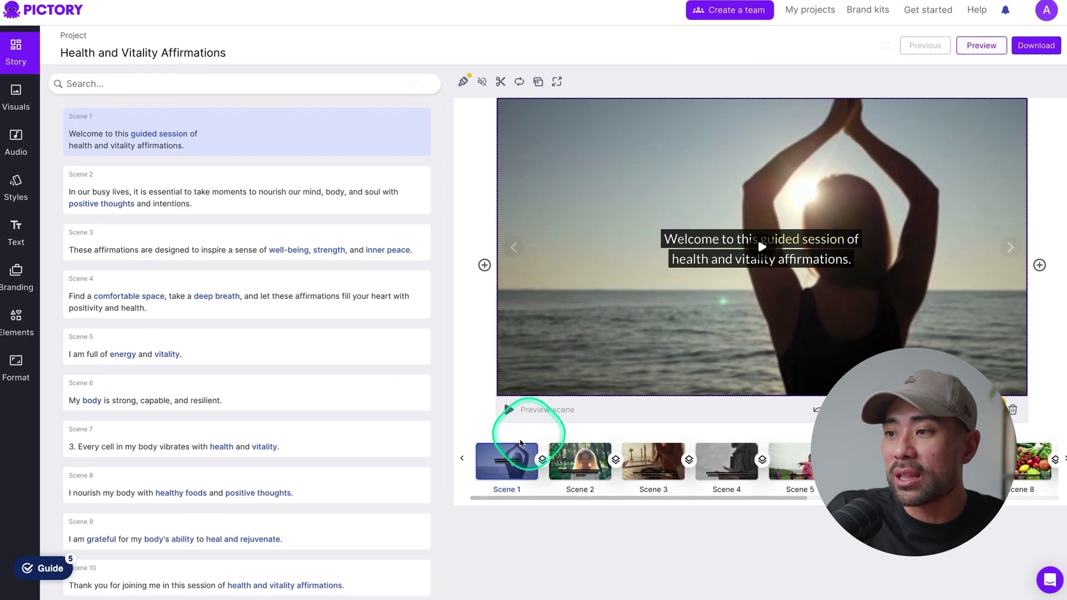
click(508, 480)
click(581, 156)
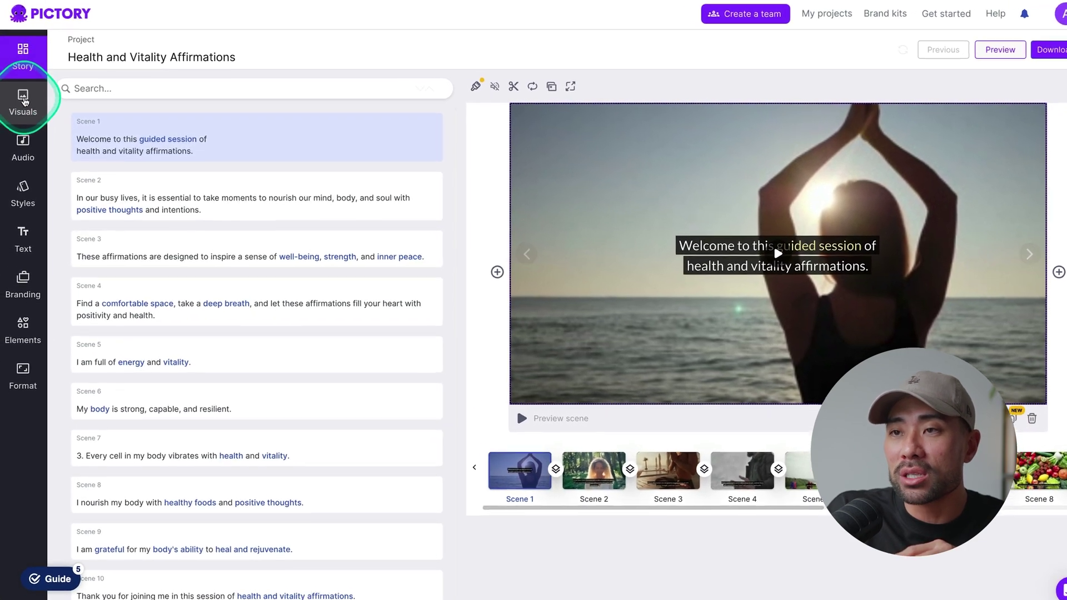
click(23, 95)
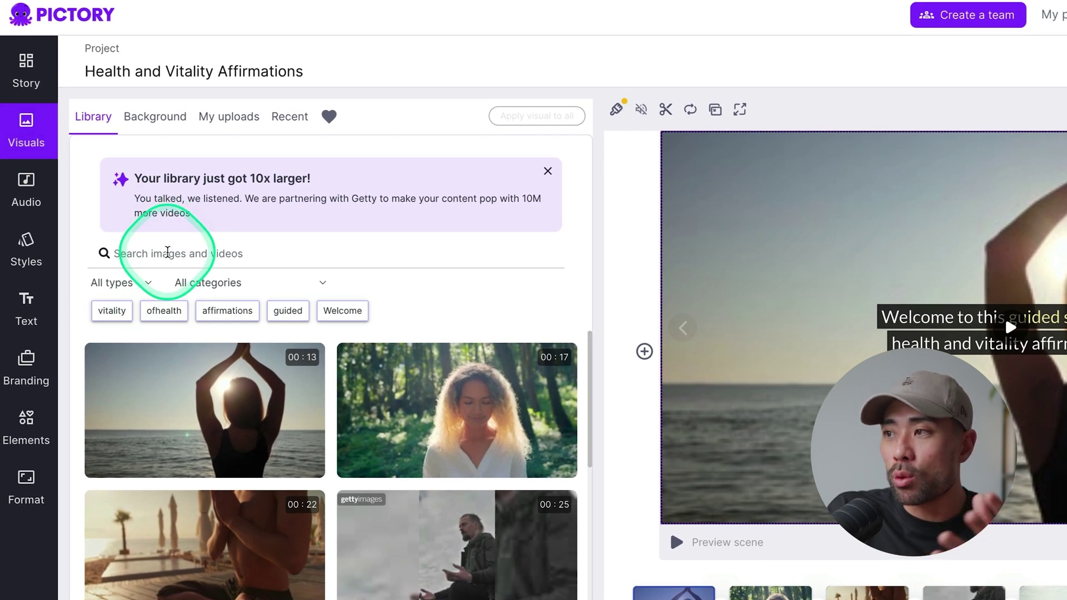
click(167, 252)
text(healt)
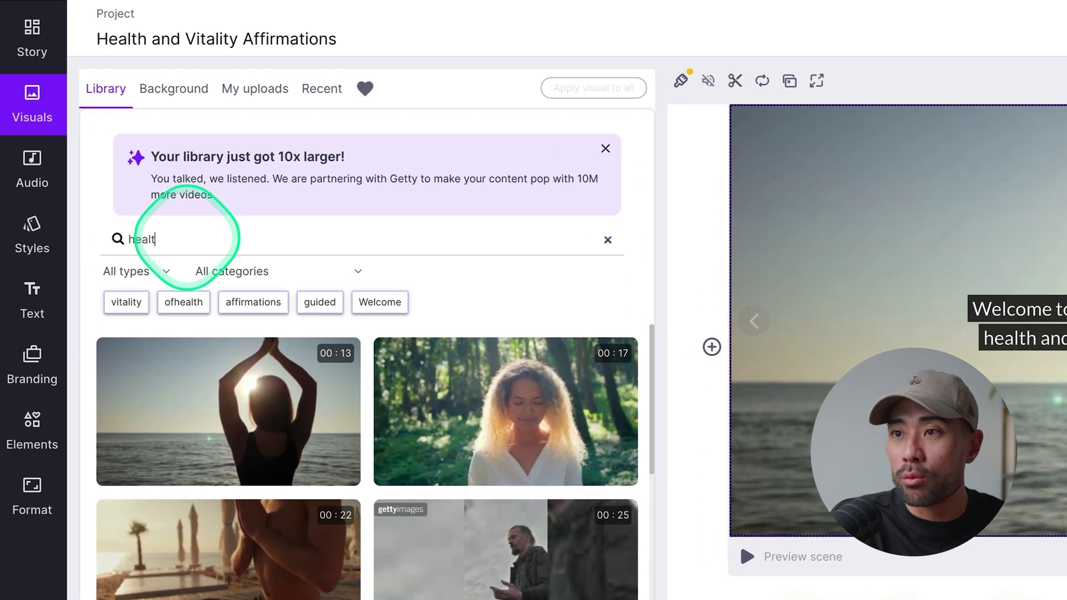
text(h)
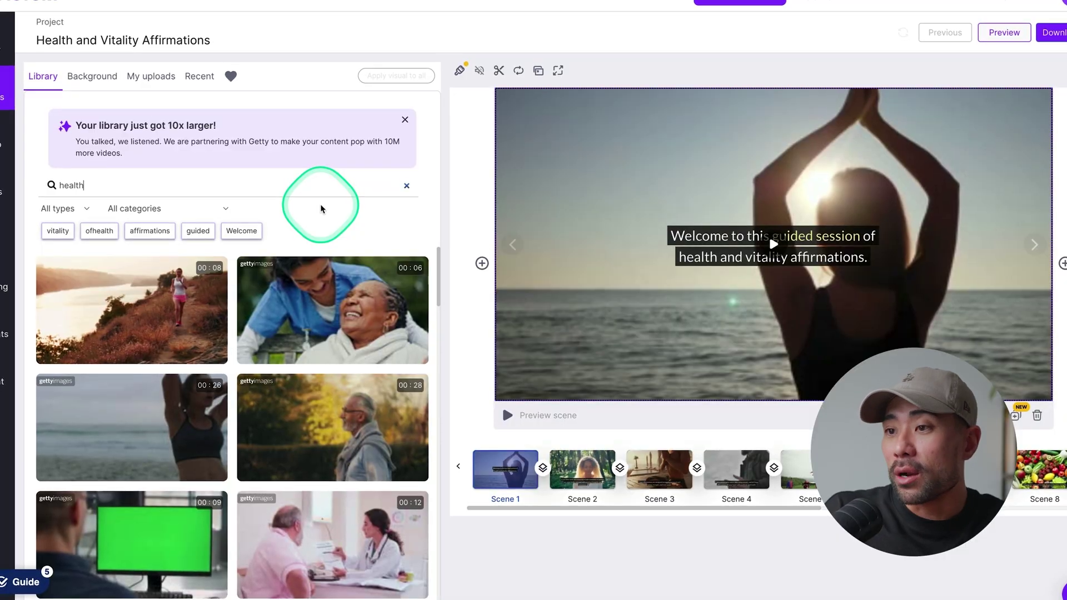
scroll(286, 302, down, 8)
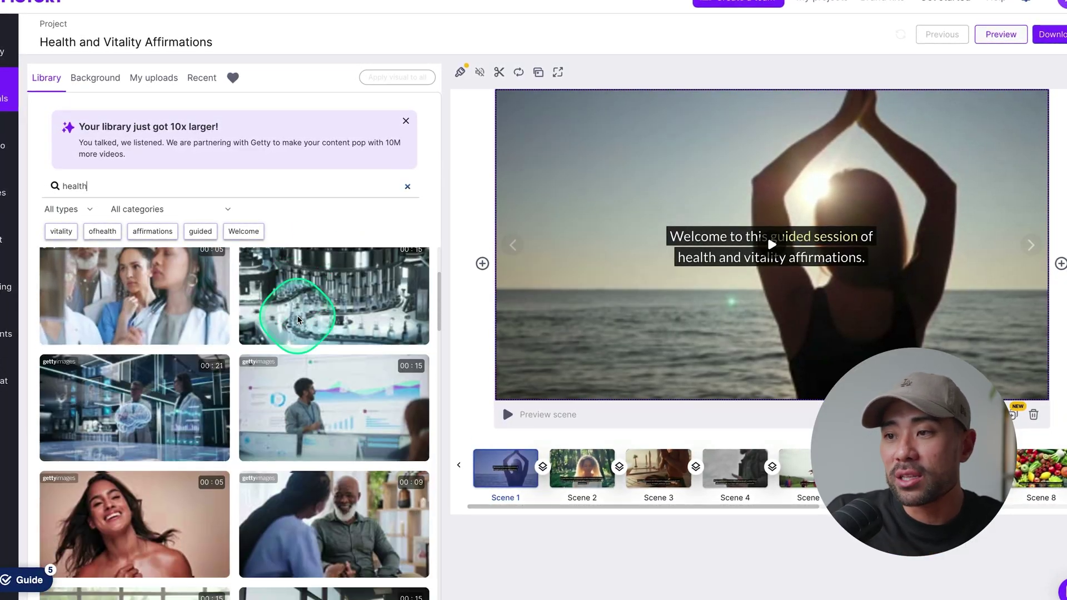
scroll(298, 319, down, 10)
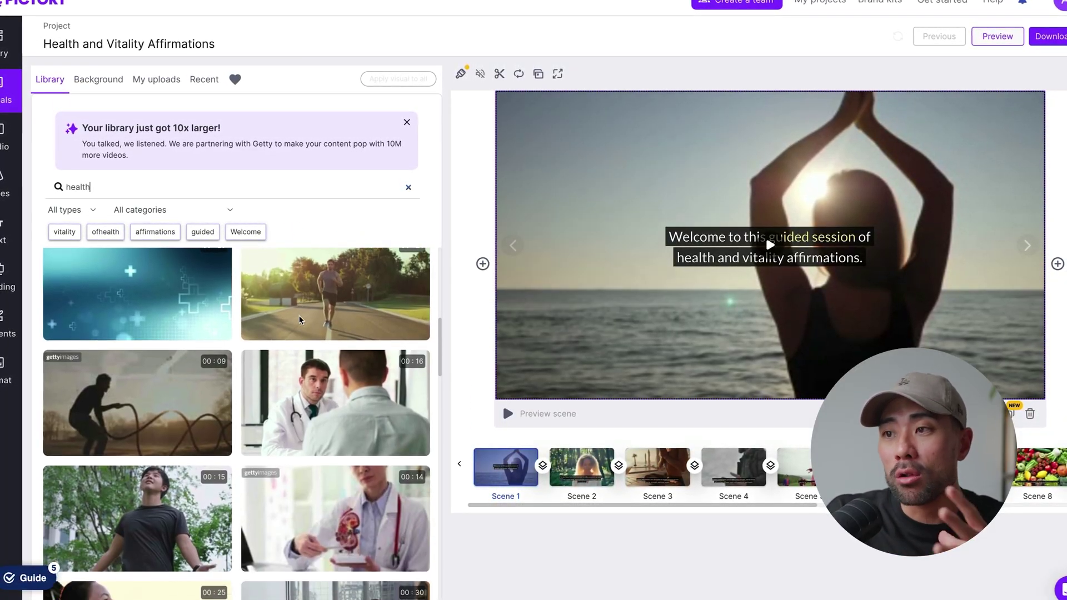
scroll(306, 325, up, 1)
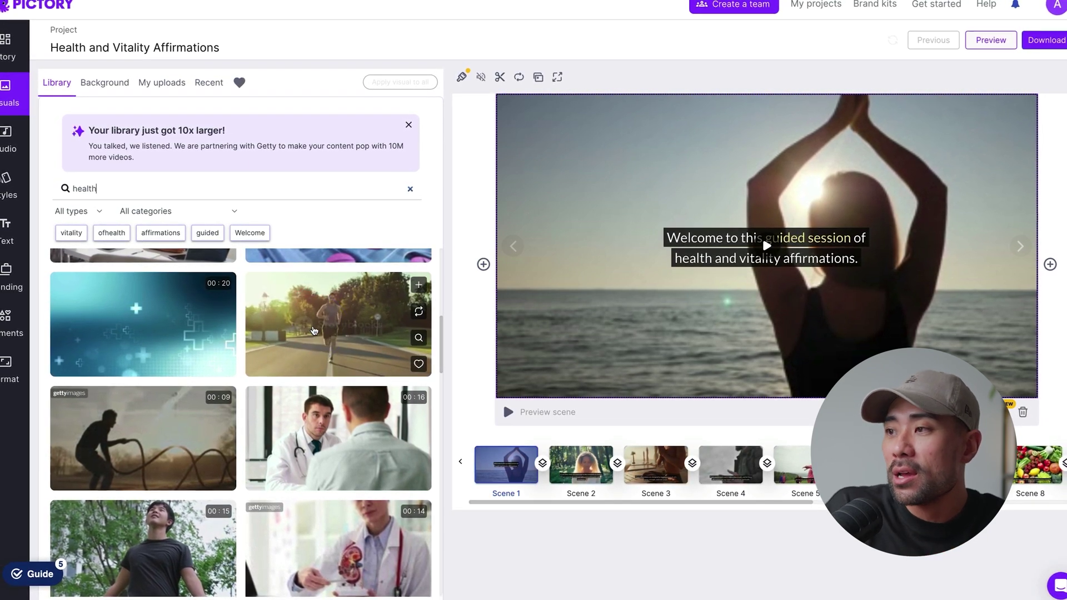
click(314, 331)
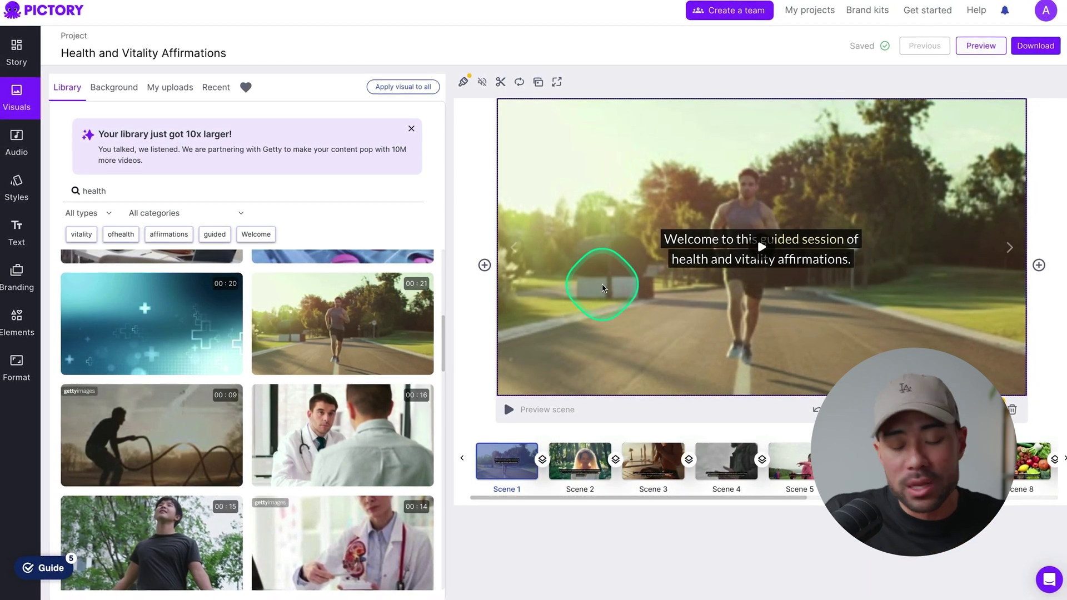
key(ctrl+z)
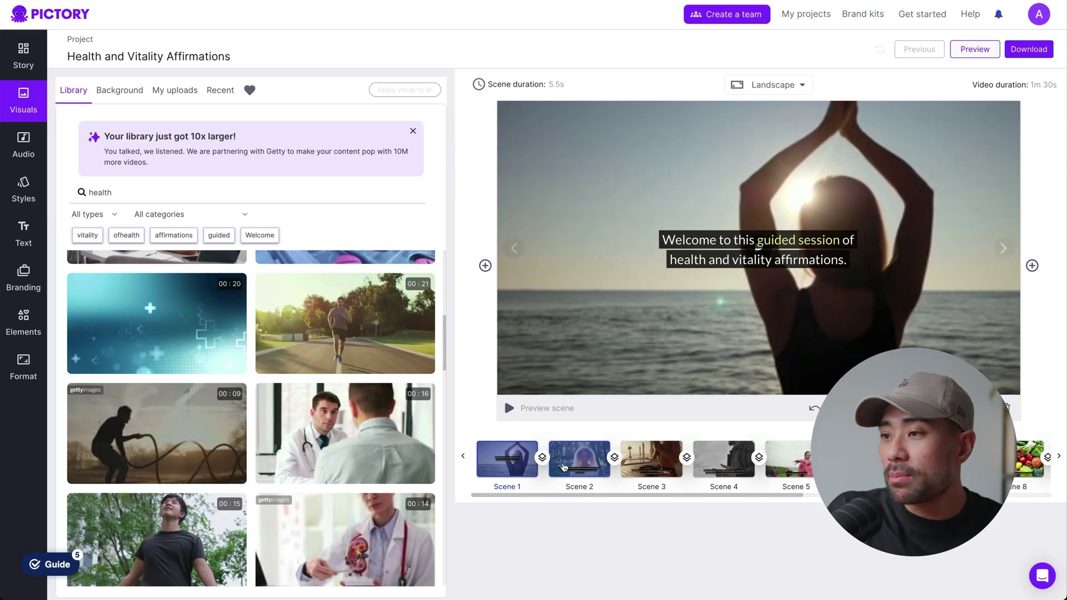
click(563, 467)
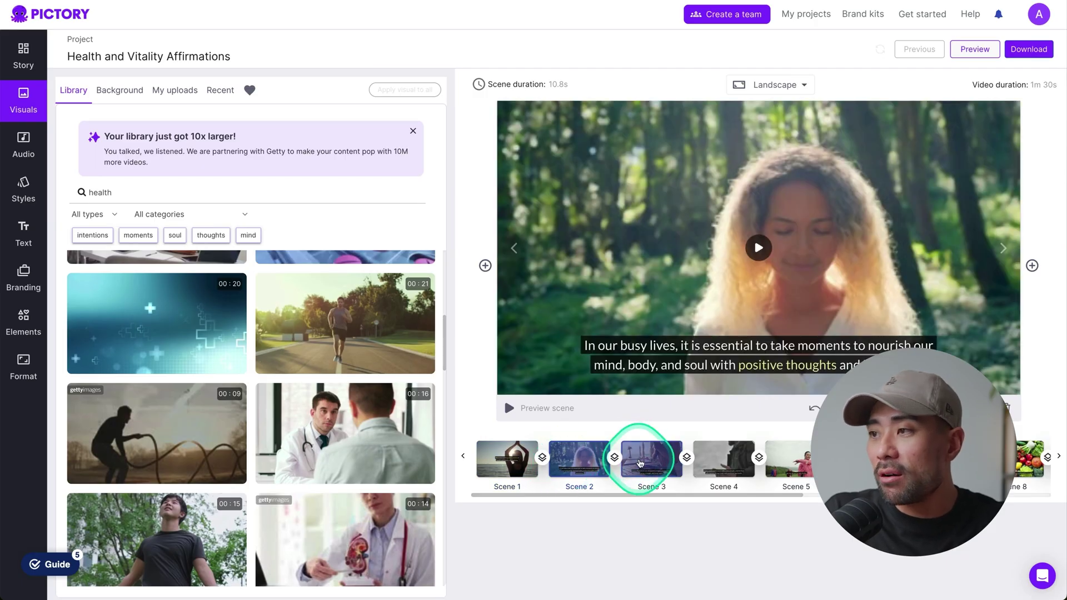
click(640, 463)
click(729, 463)
click(506, 461)
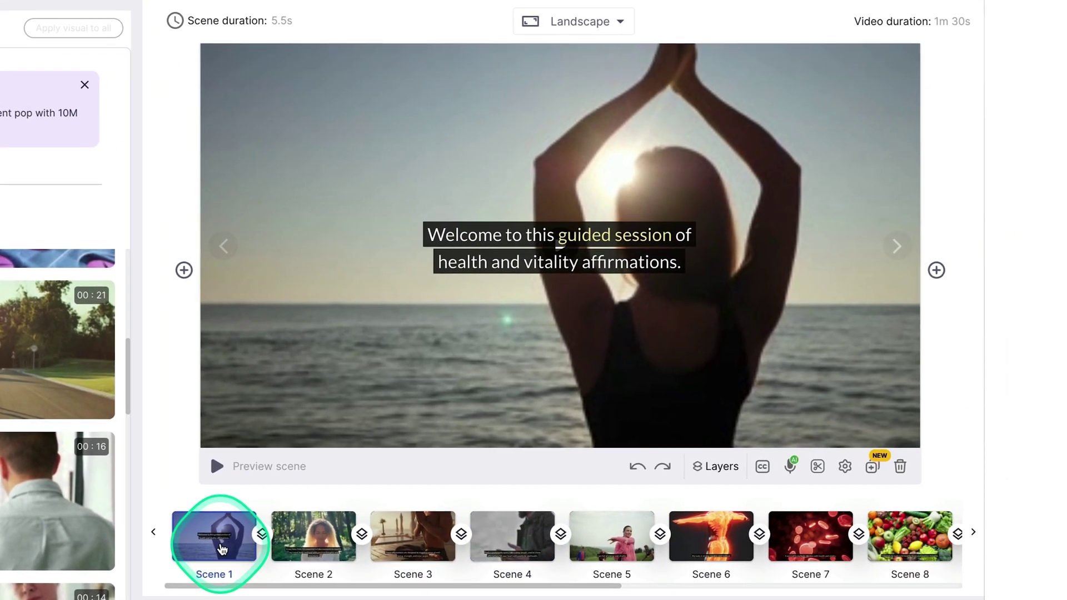
click(218, 471)
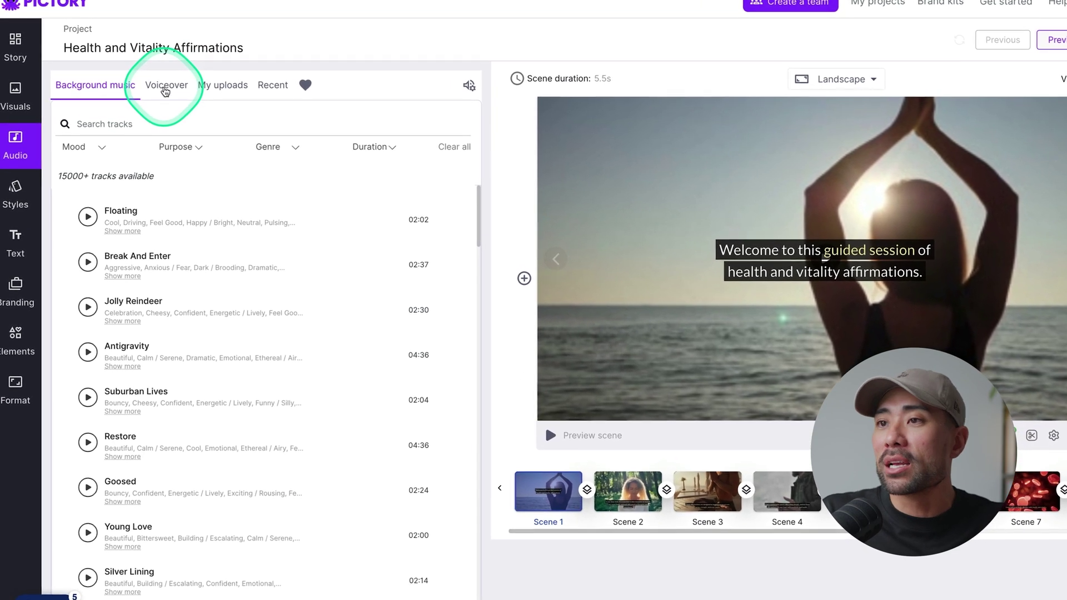
- Browse the Premium voiceover voices and open the Female voice filter
click(165, 89)
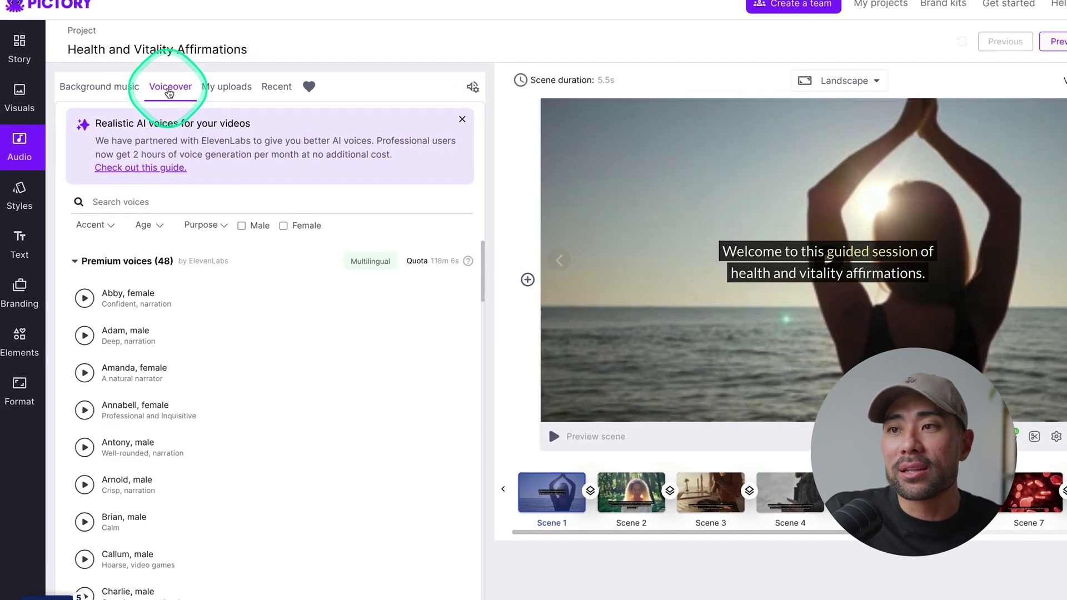
mouse_move(174, 450)
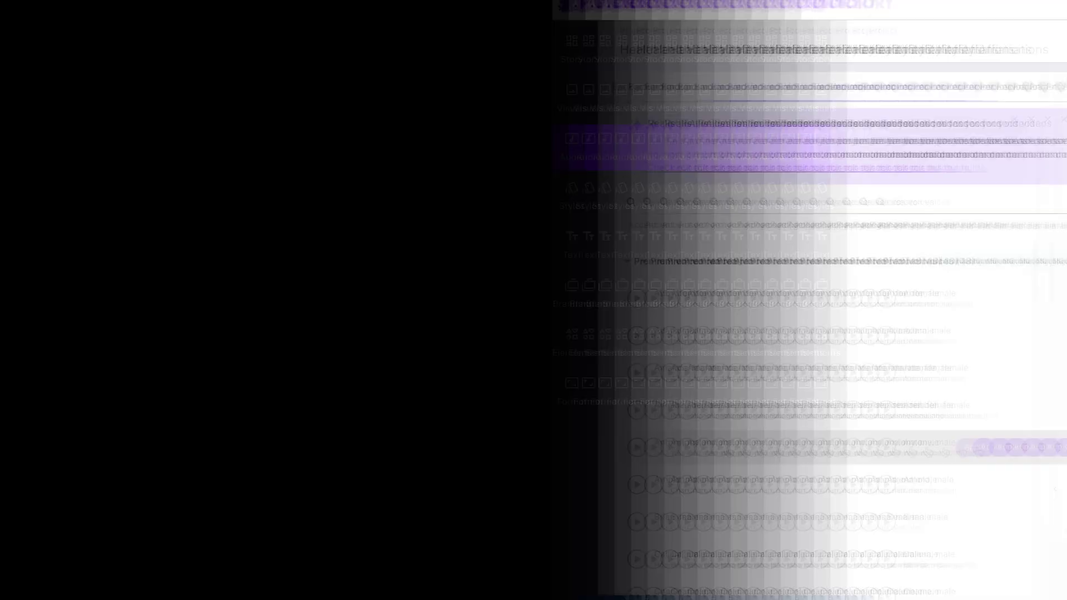
click(196, 489)
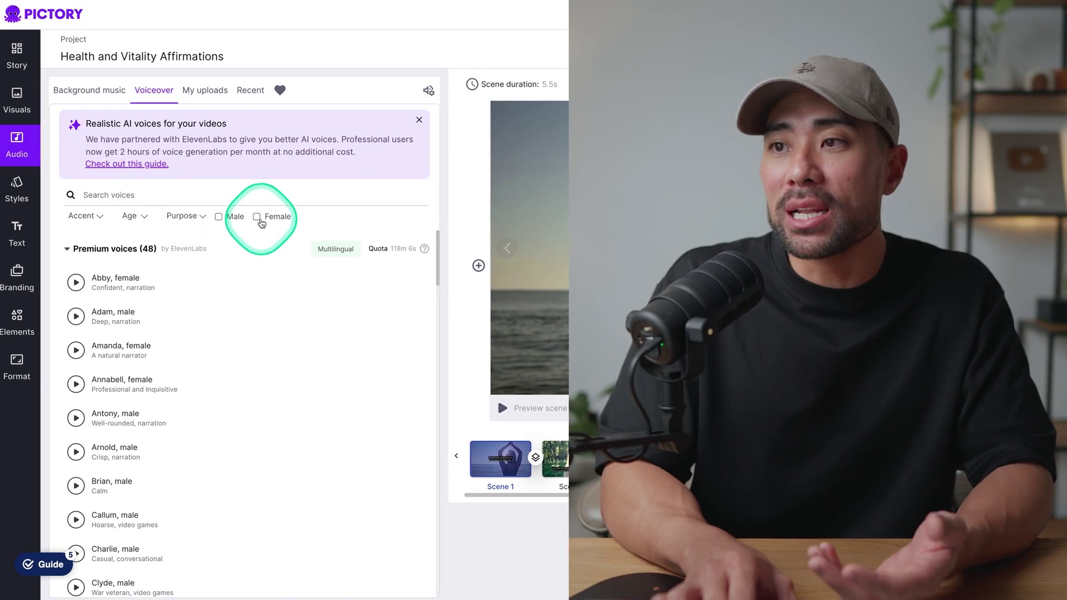
click(256, 218)
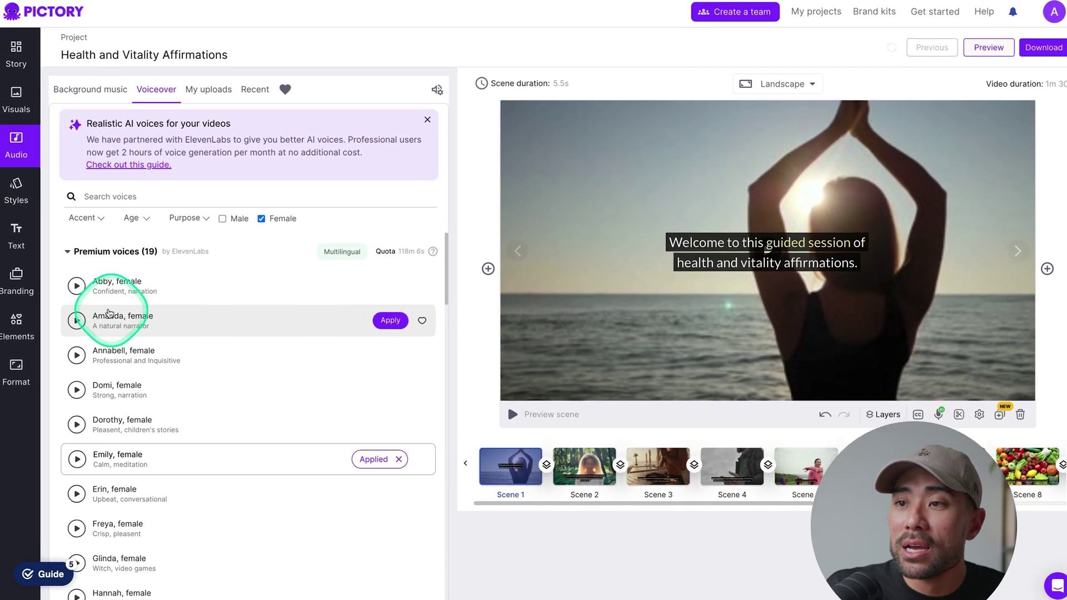
- Apply the calm meditation voice Emily from the female list, then select Scene 2
scroll(171, 380, down, 2)
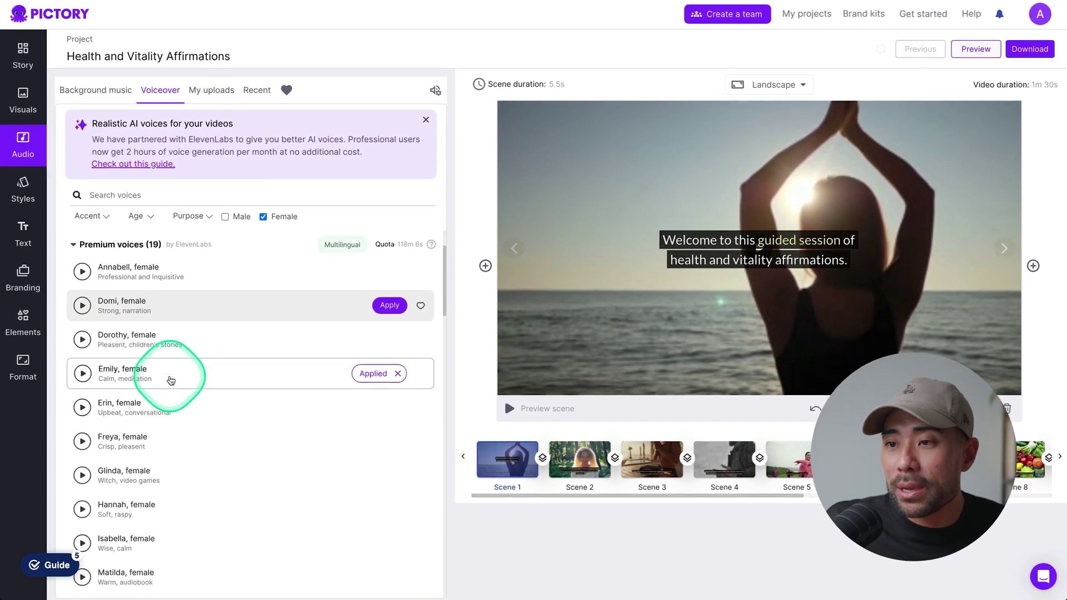
scroll(172, 389, down, 1)
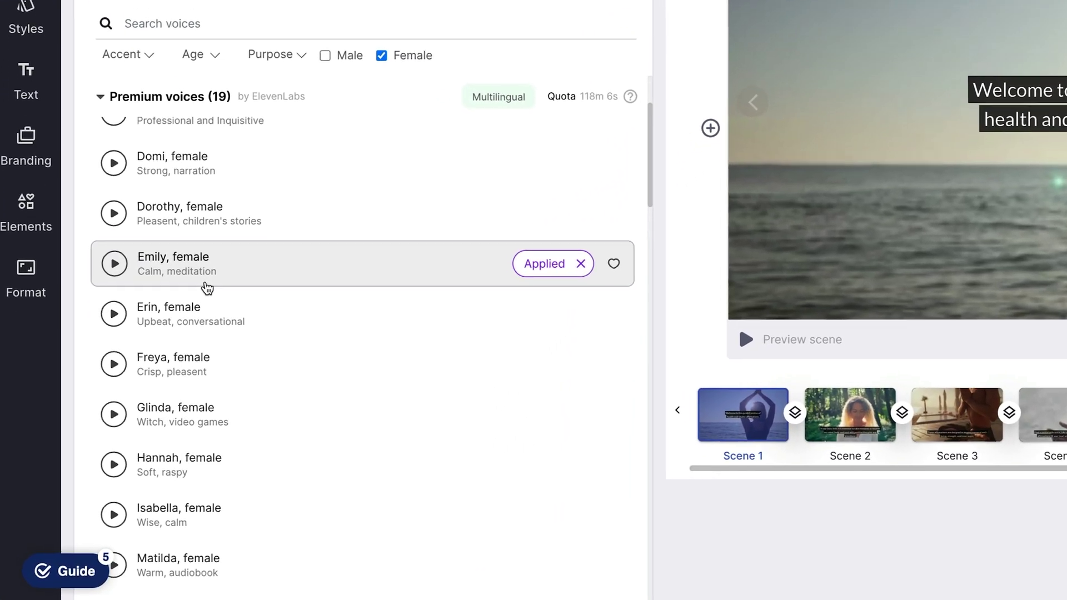
click(383, 395)
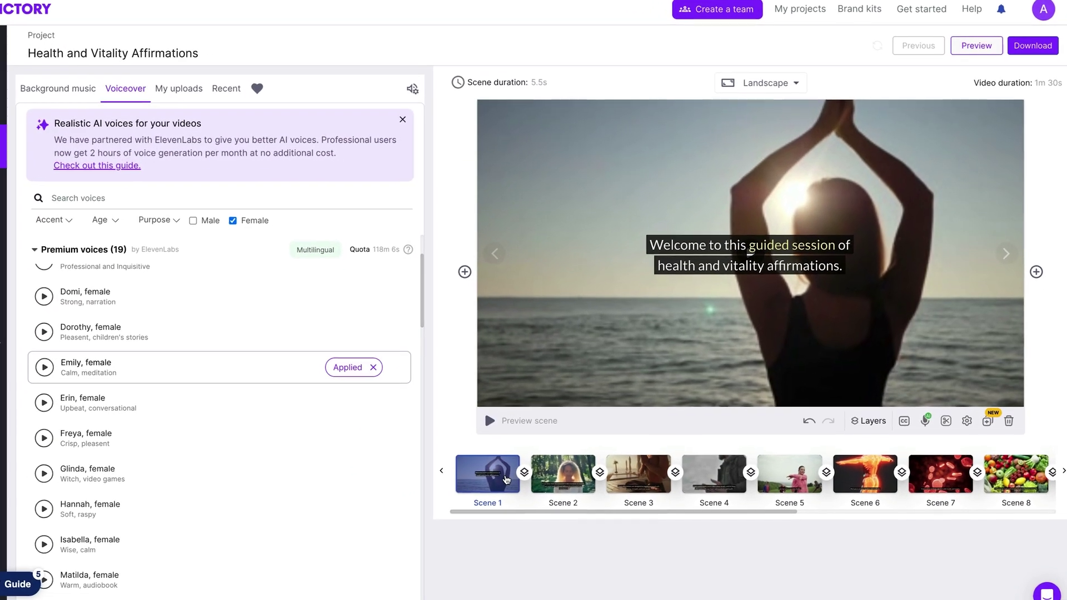
click(556, 480)
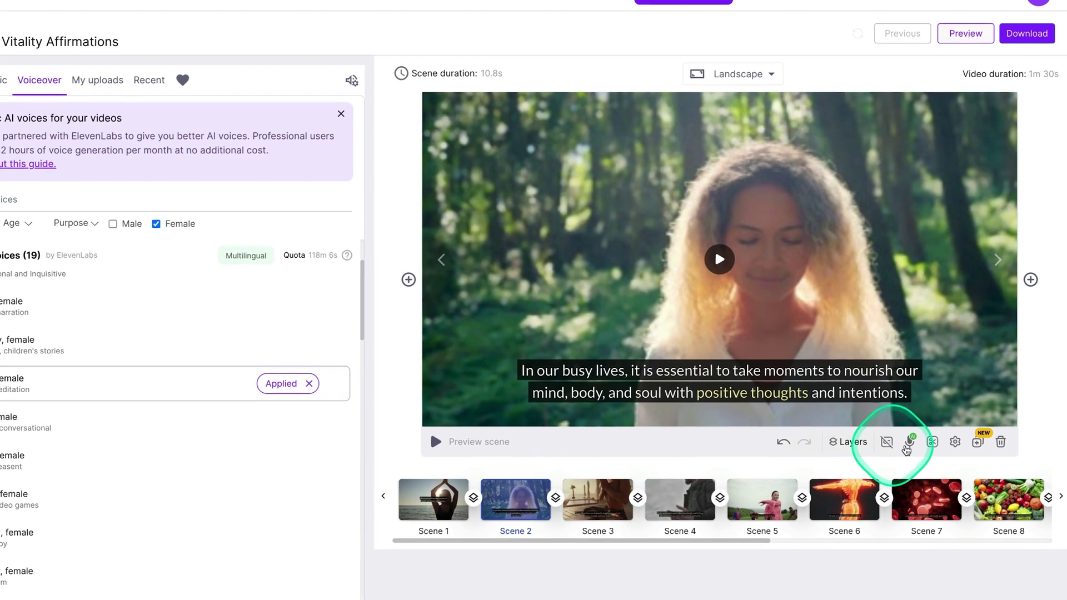
- Show Scene 2's voice-over options: upload, record, change or remove
click(955, 440)
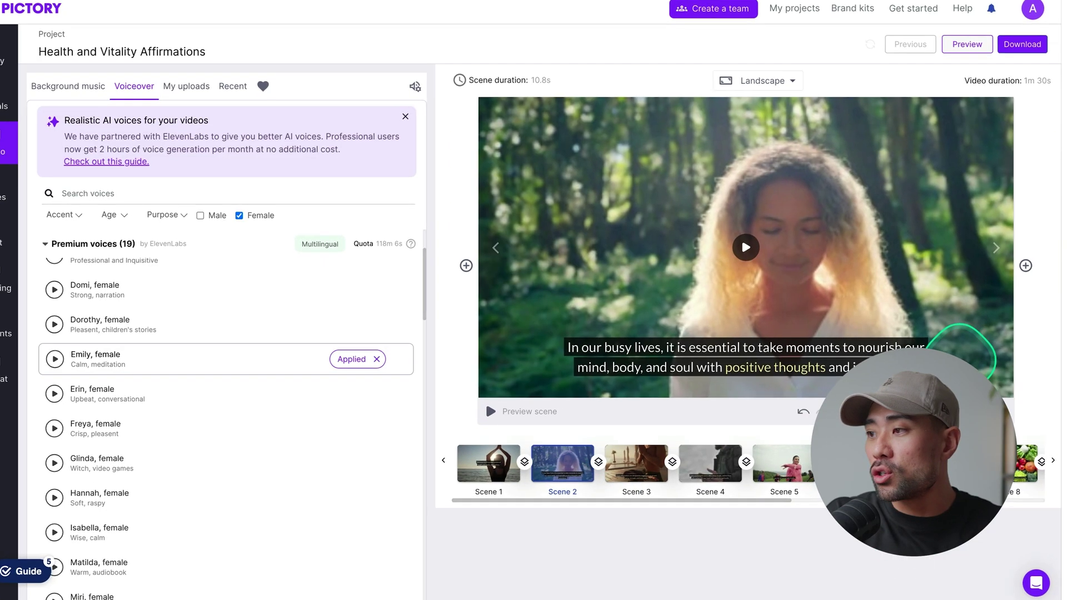
click(927, 407)
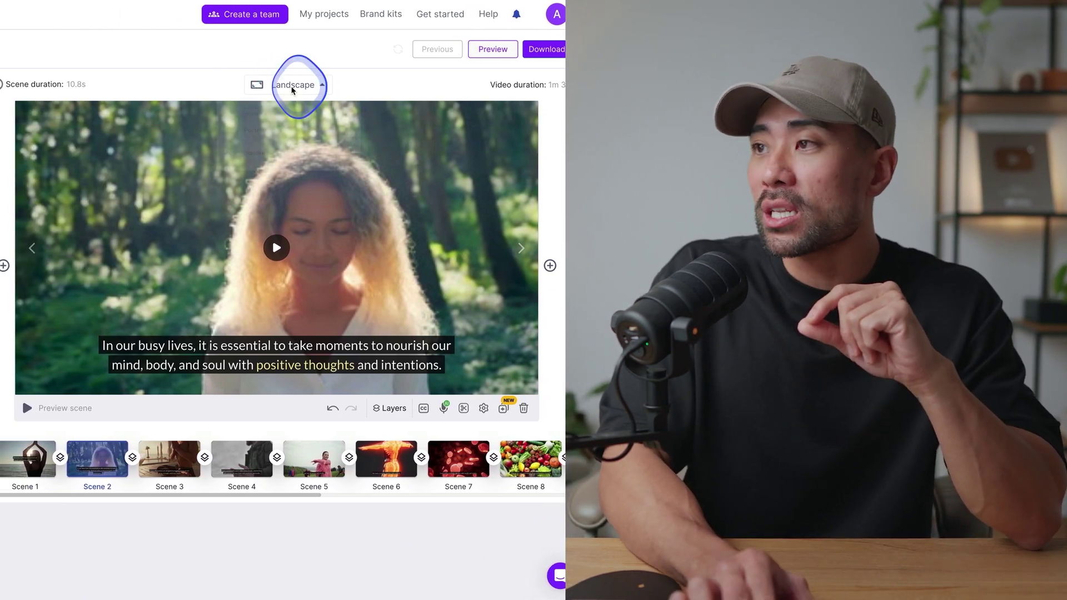
- View the video orientation choices, keeping the video in landscape
click(292, 86)
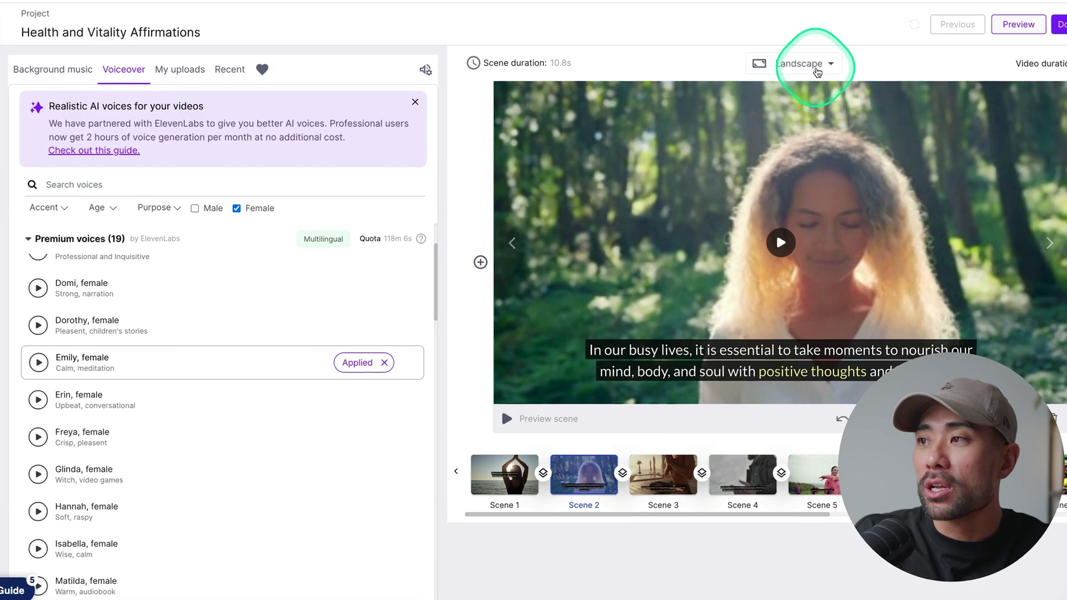
click(809, 67)
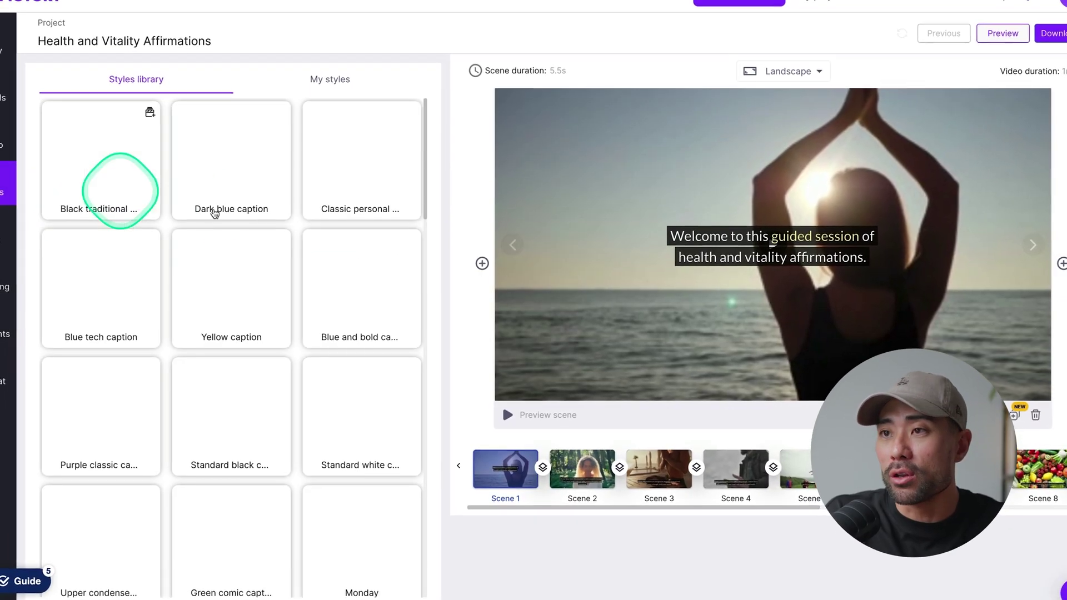
- Select the caption and look through the Text, Branding and Format panels, keeping 16:9 landscape
click(761, 254)
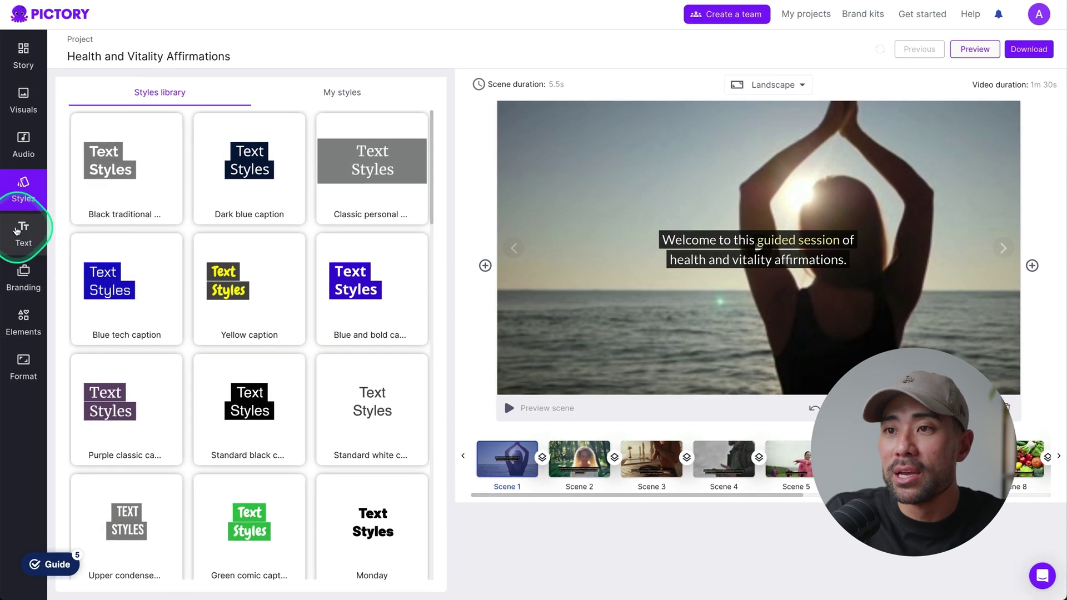
click(16, 231)
click(40, 265)
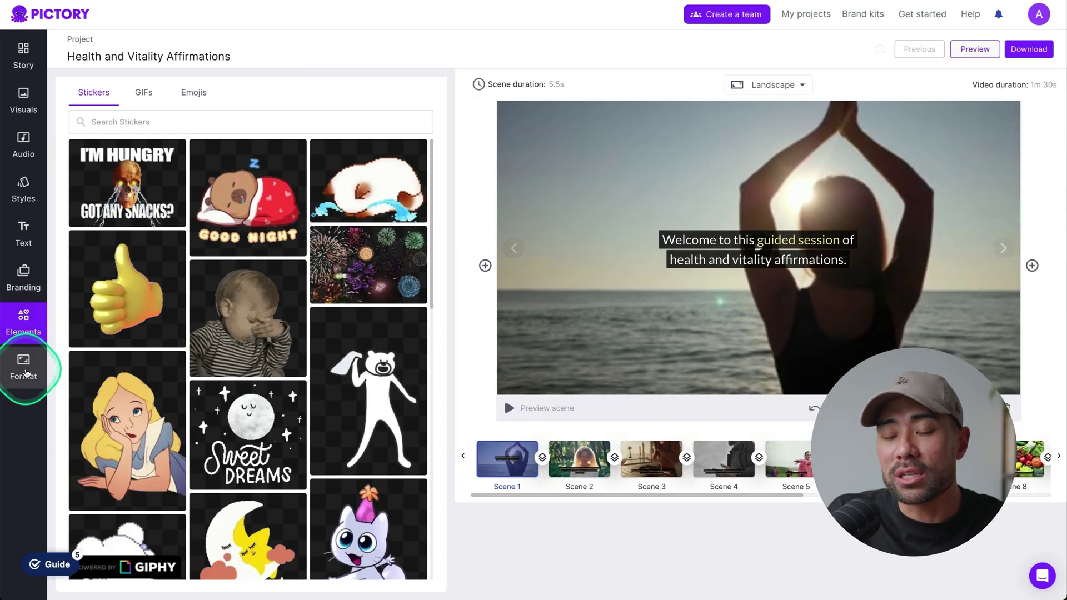
click(25, 374)
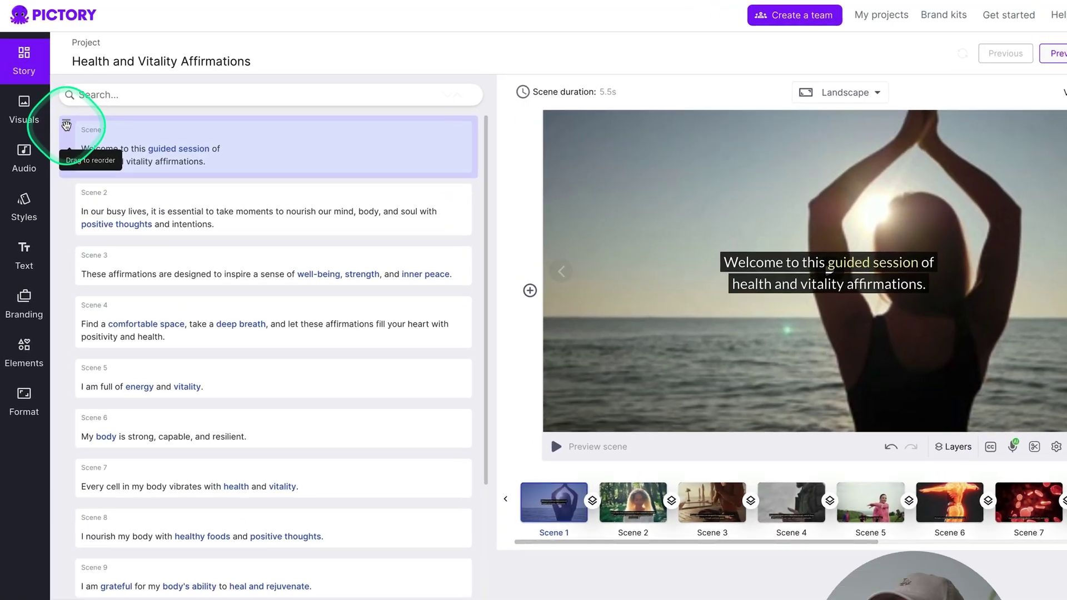
- Move Scene 1 and Scene 5 down one place each, then restore the original order
drag(65, 113, 64, 233)
drag(89, 284, 95, 157)
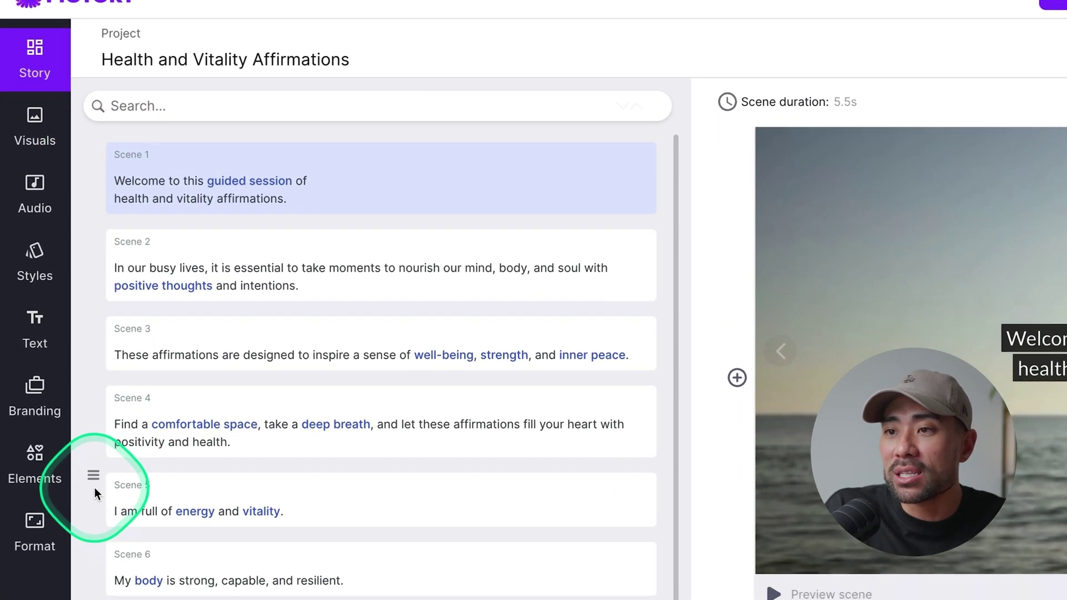
drag(93, 507, 100, 597)
drag(100, 431, 95, 333)
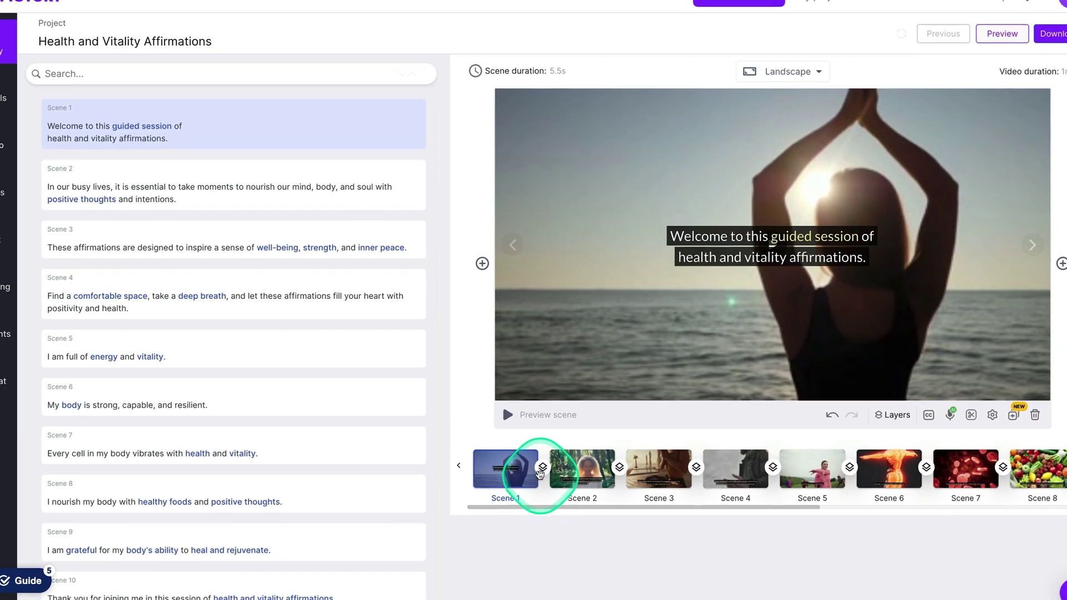
- Apply a Wipe transition after Scene 1, leading into Scene 2
click(543, 460)
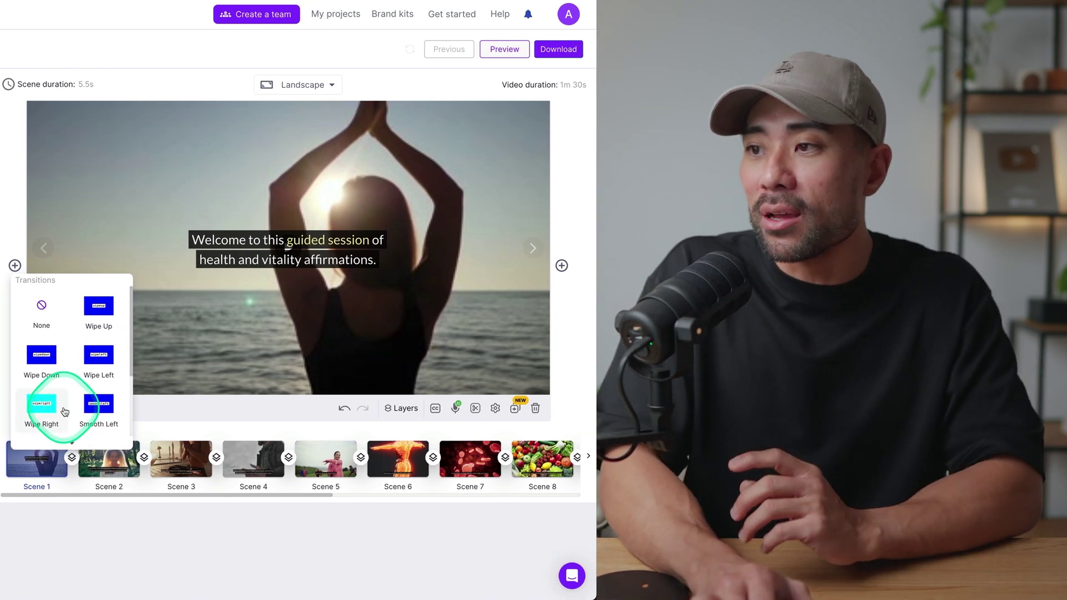
click(102, 362)
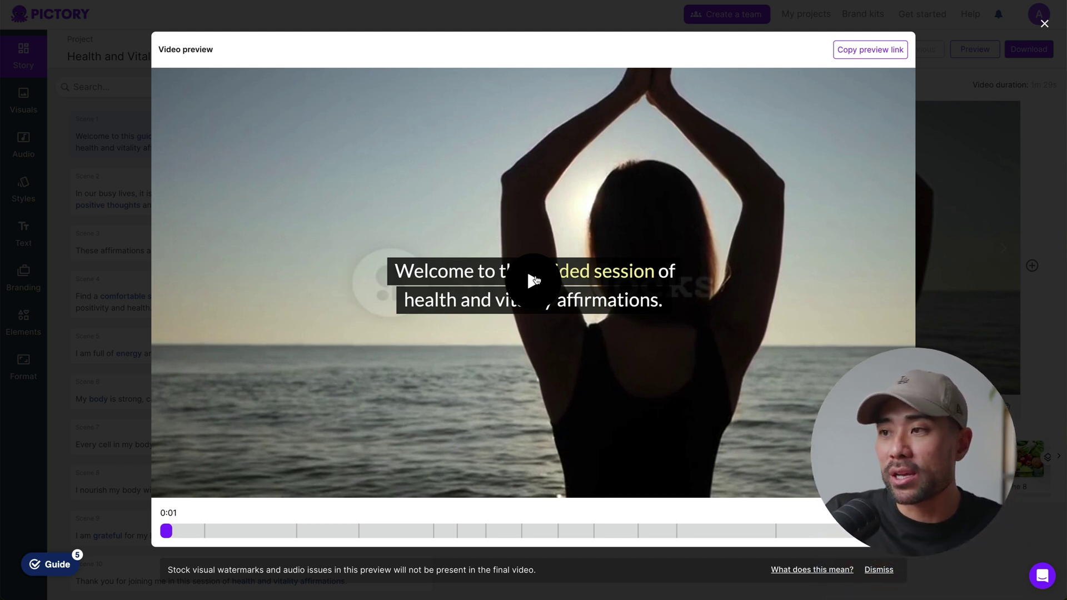
click(535, 280)
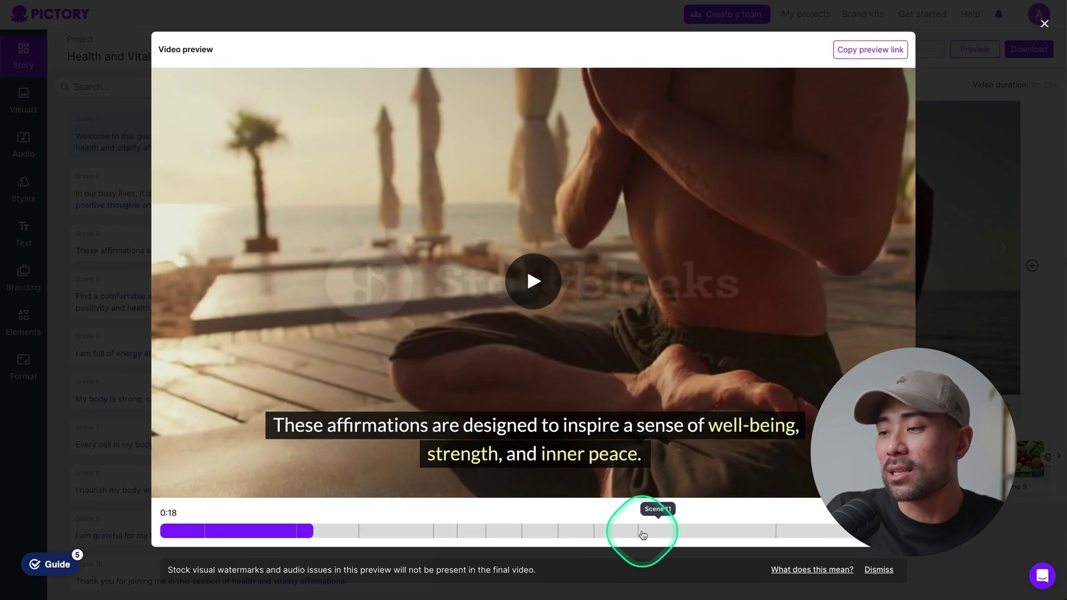
click(642, 535)
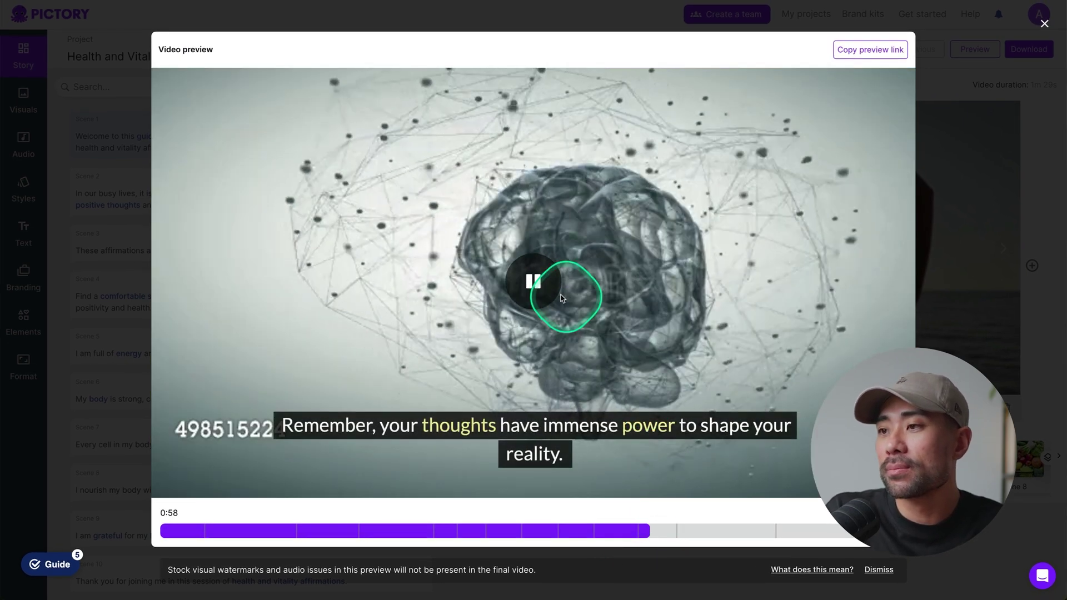